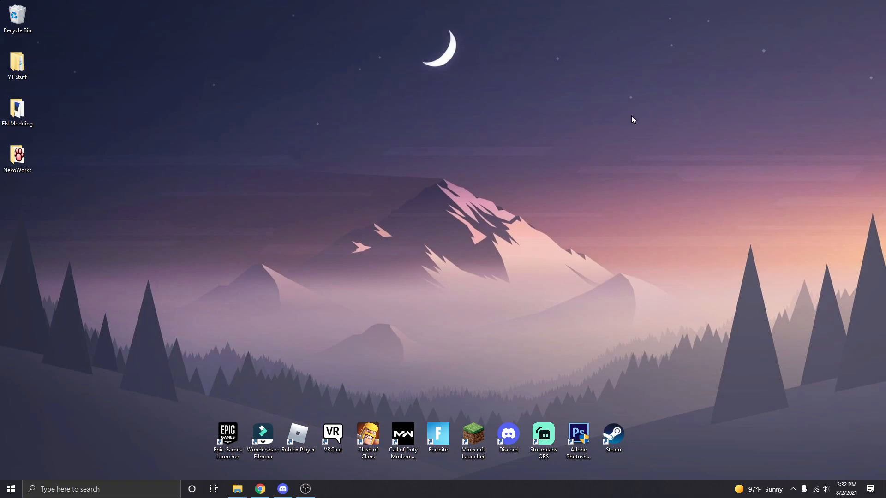
- Switch to the Discord window showing the Rift server's download channel
{"action": "key", "text": "alt+Tab"}
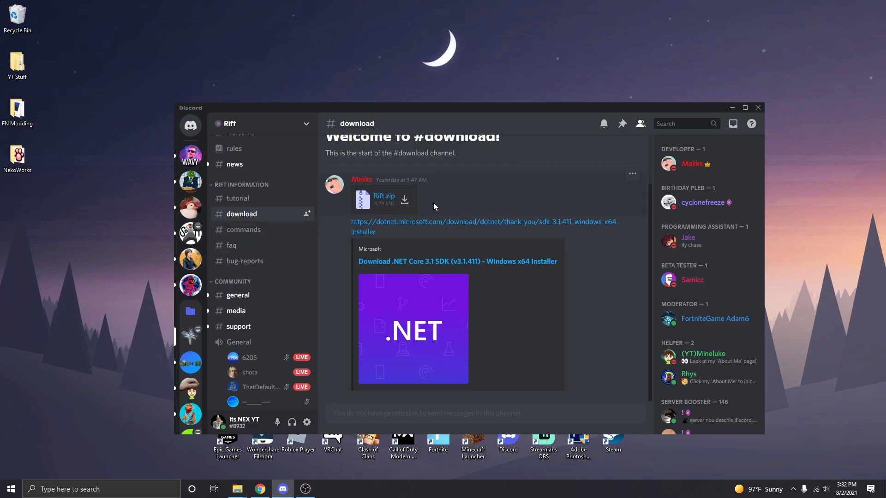
- Search 'virus', reach Virus & threat protection settings and switch Real-time protection off
{"action": "left_click", "coordinate": [159, 490]}
{"action": "type", "text": "virus"}
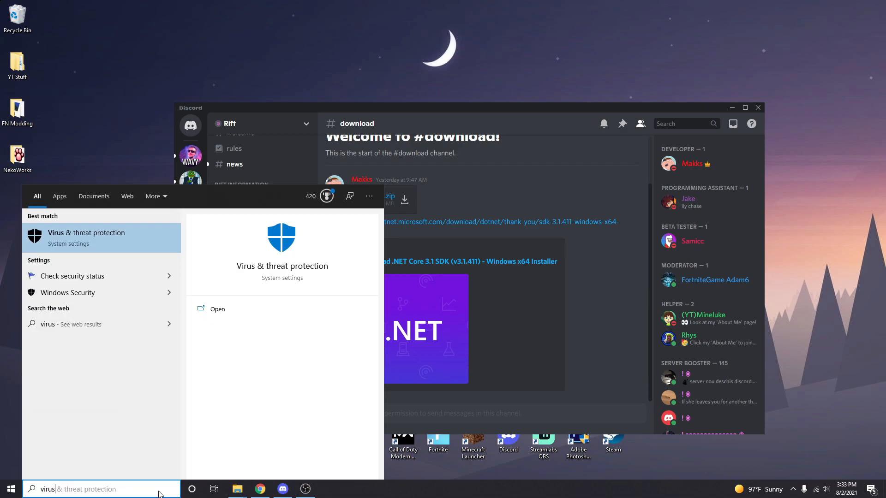
{"action": "left_click", "coordinate": [122, 240]}
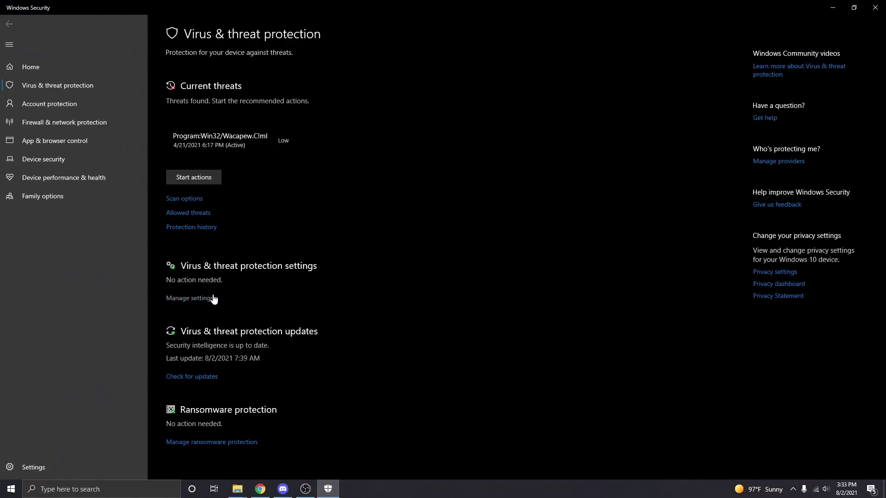
{"action": "left_click", "coordinate": [211, 298]}
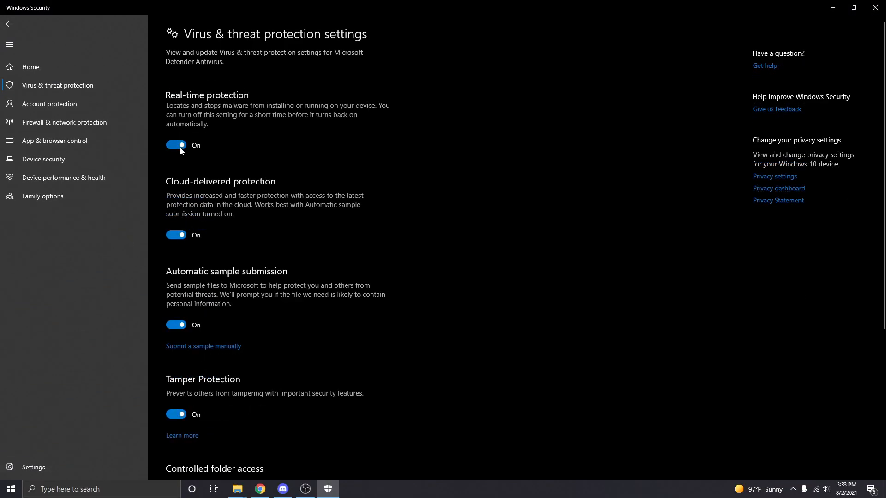
{"action": "left_click", "coordinate": [177, 145]}
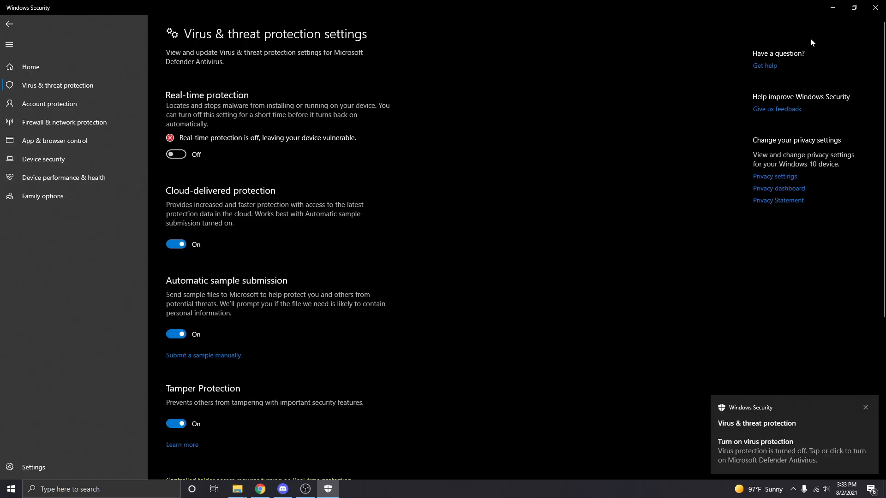
- Download Rift.zip from Discord and move it from Downloads onto the desktop
{"action": "left_click", "coordinate": [833, 8]}
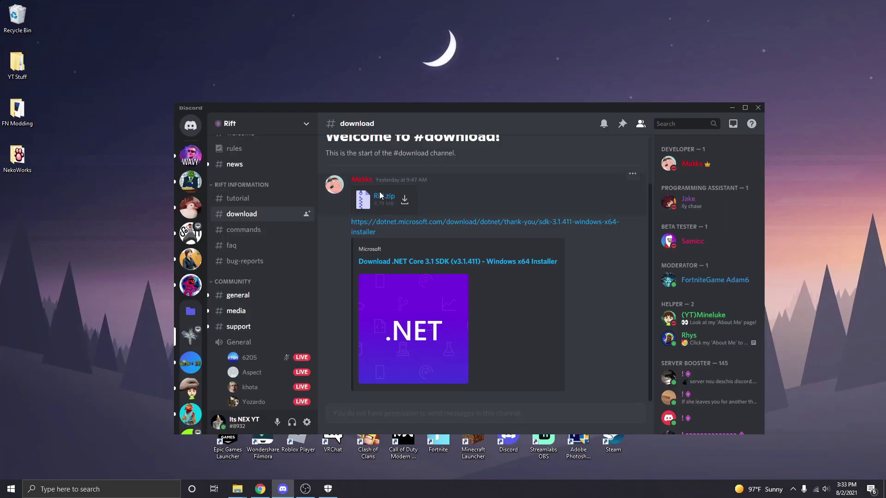
{"action": "left_click", "coordinate": [405, 202]}
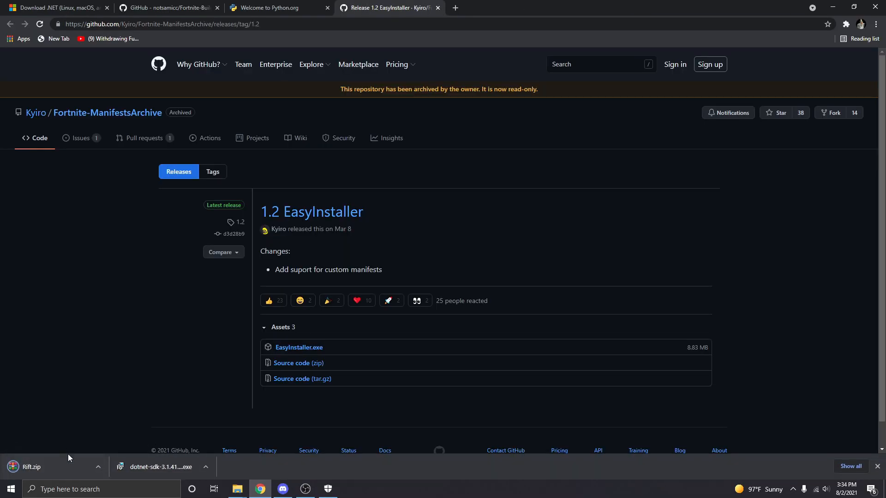
{"action": "key", "text": "ctrl+shift+Tab"}
{"action": "left_click", "coordinate": [237, 489]}
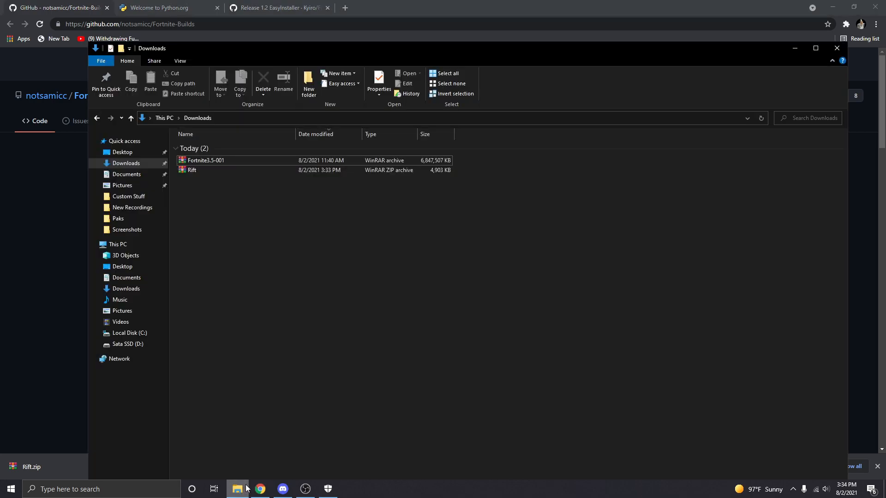
{"action": "left_click", "coordinate": [833, 8]}
{"action": "left_click", "coordinate": [238, 489]}
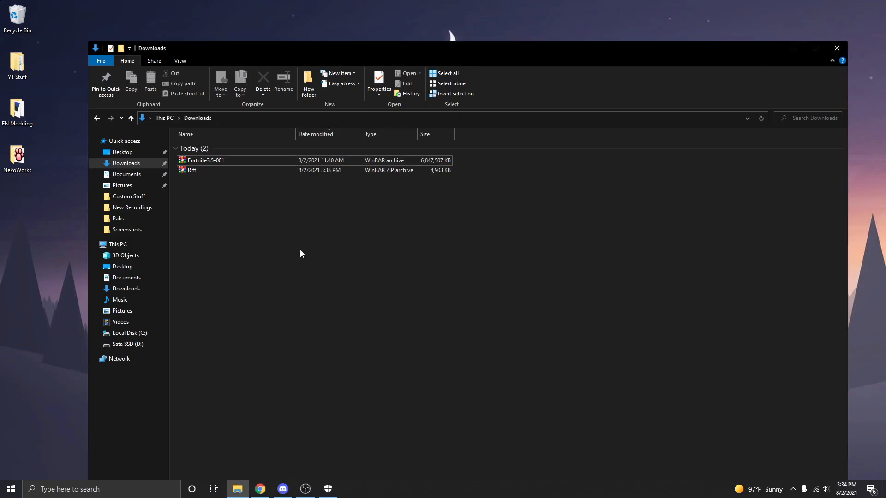
{"action": "mouse_move", "coordinate": [211, 172]}
{"action": "left_mouse_down"}
{"action": "mouse_move", "coordinate": [18, 294]}
{"action": "mouse_move", "coordinate": [437, 154]}
{"action": "left_mouse_up"}
{"action": "left_click", "coordinate": [837, 48]}
- Create a desktop folder 'Rift', move Rift.zip inside and extract it there
{"action": "right_click", "coordinate": [454, 215]}
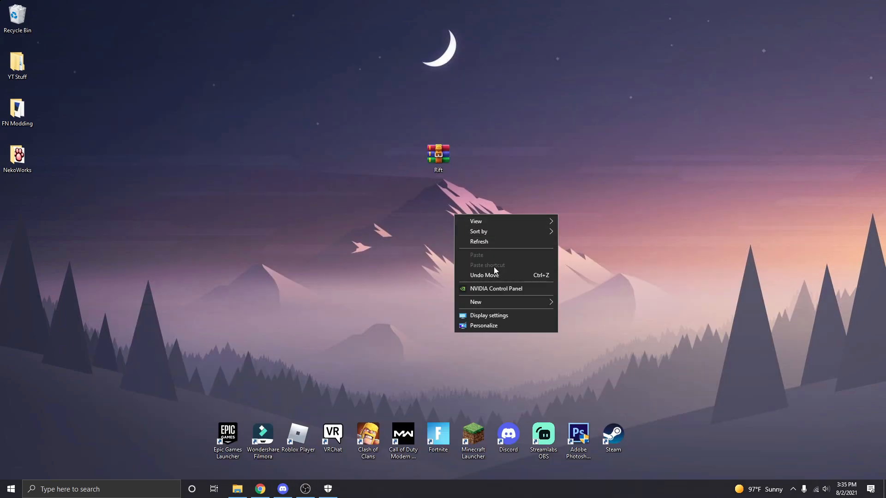
{"action": "left_click", "coordinate": [588, 303]}
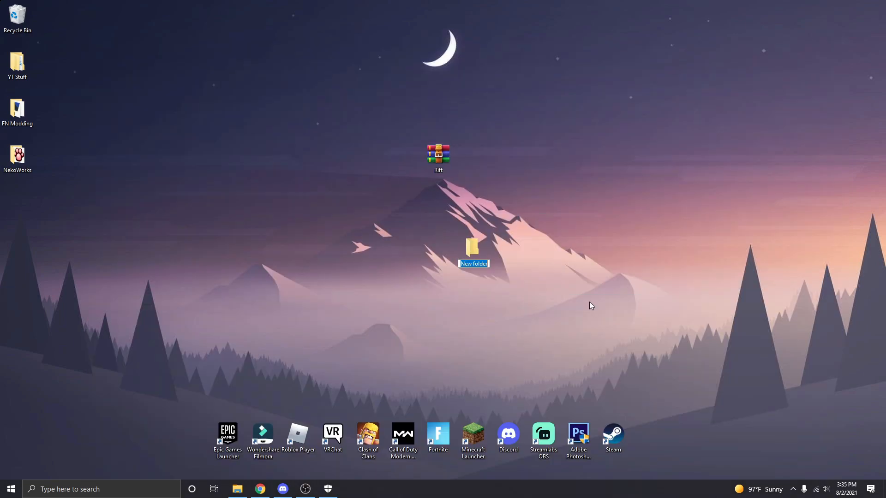
{"action": "type", "text": "R"}
{"action": "key", "text": "Return"}
{"action": "left_click_drag", "start_coordinate": [472, 248], "coordinate": [403, 156]}
{"action": "double_click", "coordinate": [404, 156]}
{"action": "right_click", "coordinate": [279, 105]}
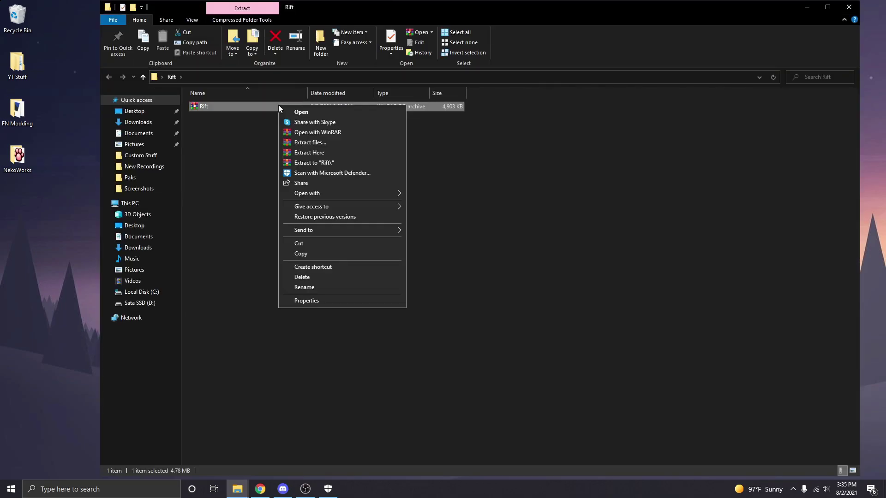
{"action": "left_click", "coordinate": [318, 153]}
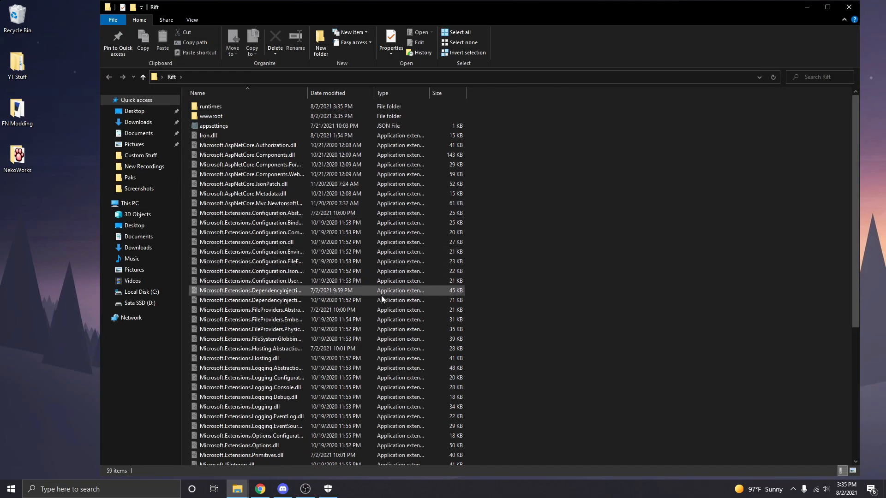
- Download the .NET Core 3.1 SDK installer and move it from Downloads to the desktop
{"action": "left_click", "coordinate": [802, 10]}
{"action": "left_click", "coordinate": [282, 489]}
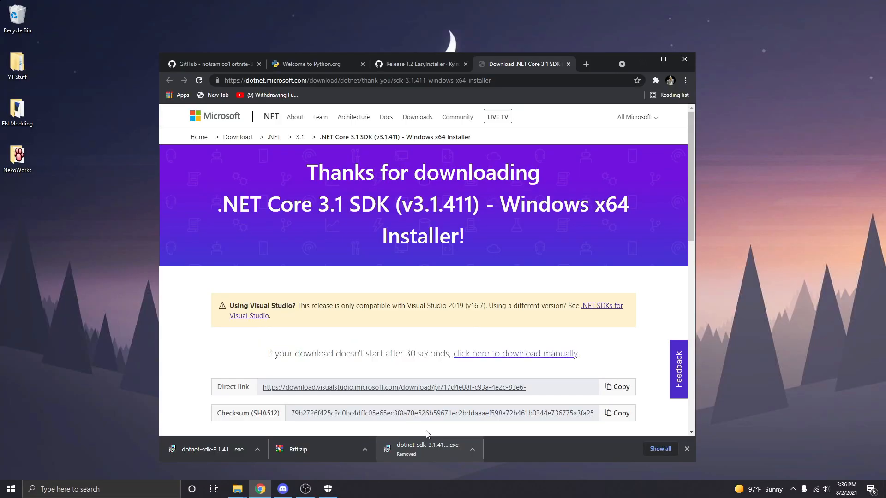
{"action": "left_click", "coordinate": [237, 489]}
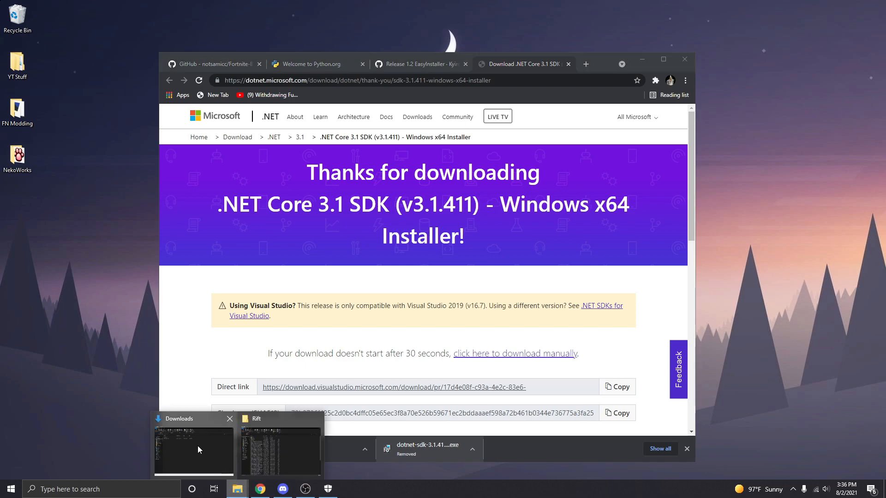
{"action": "left_click", "coordinate": [204, 171]}
{"action": "left_click_drag", "start_coordinate": [204, 170], "coordinate": [67, 234]}
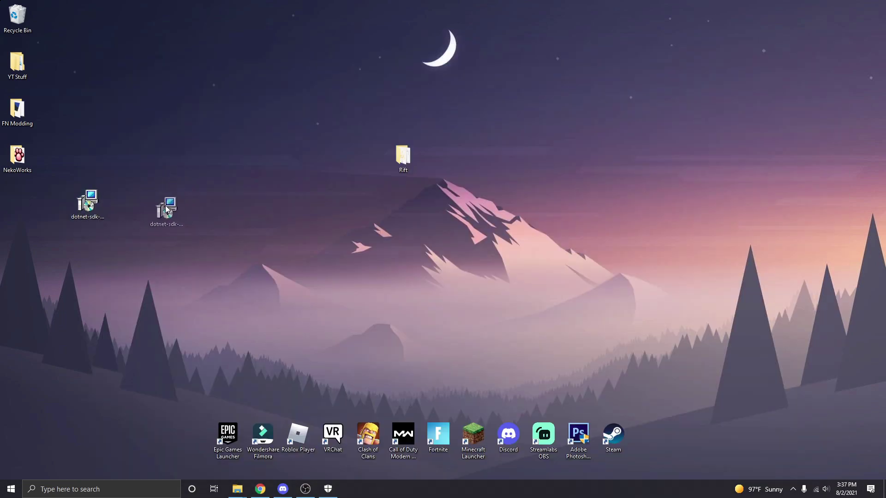
- Run the .NET Core 3.1 SDK installer, start Install, then delete the installer from the desktop
{"action": "double_click", "coordinate": [157, 202]}
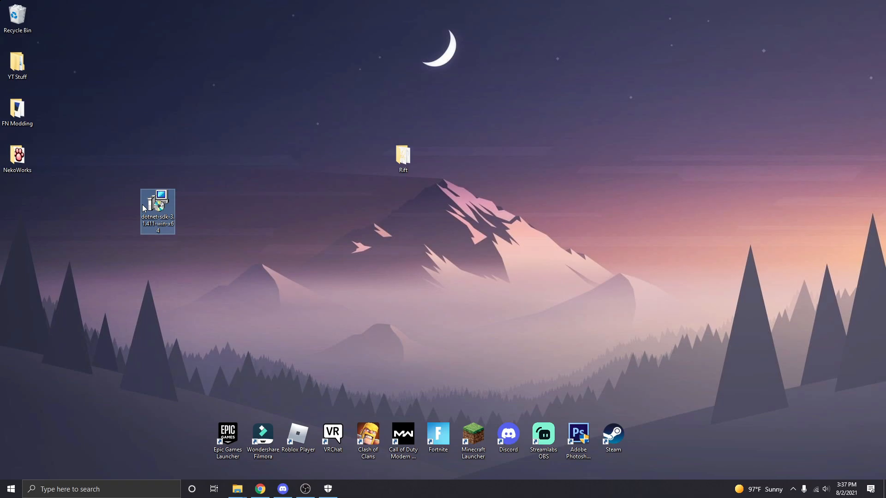
{"action": "left_click", "coordinate": [507, 339]}
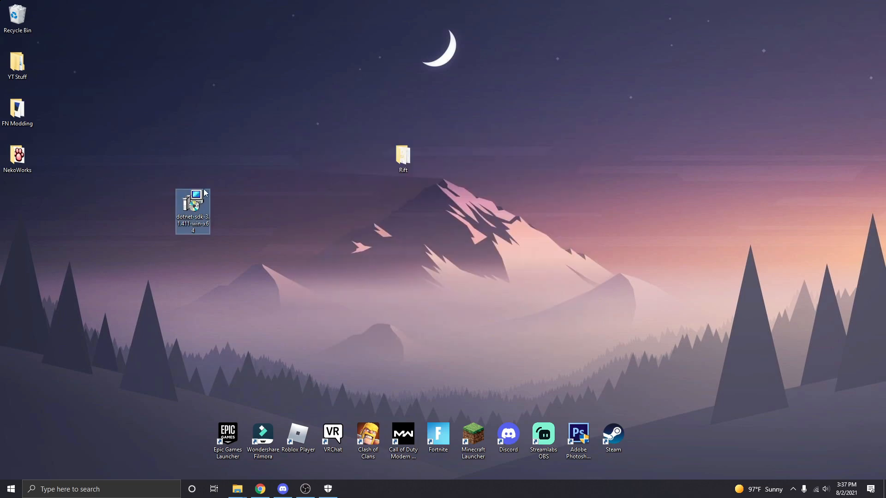
{"action": "left_click_drag", "start_coordinate": [194, 208], "coordinate": [229, 211]}
{"action": "key", "text": "Delete"}
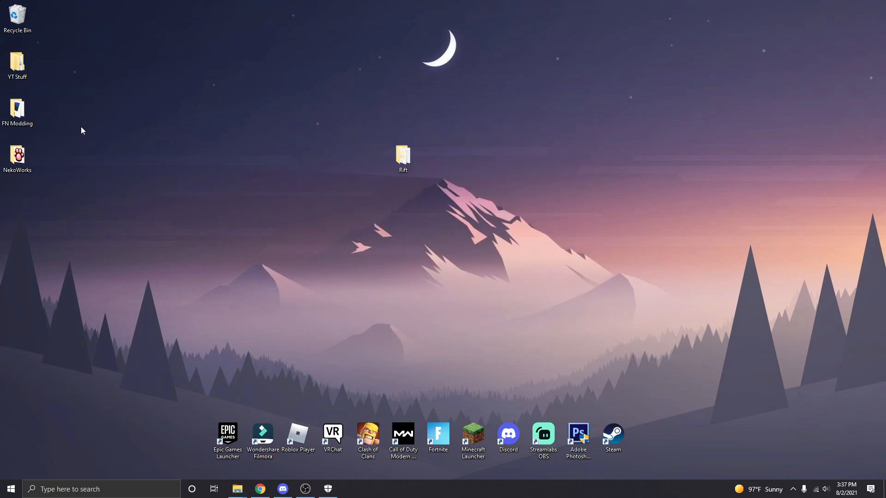
- Launch the Rift application from the Rift folder, showing the Rift 2.0.1 launcher
{"action": "left_click", "coordinate": [238, 489]}
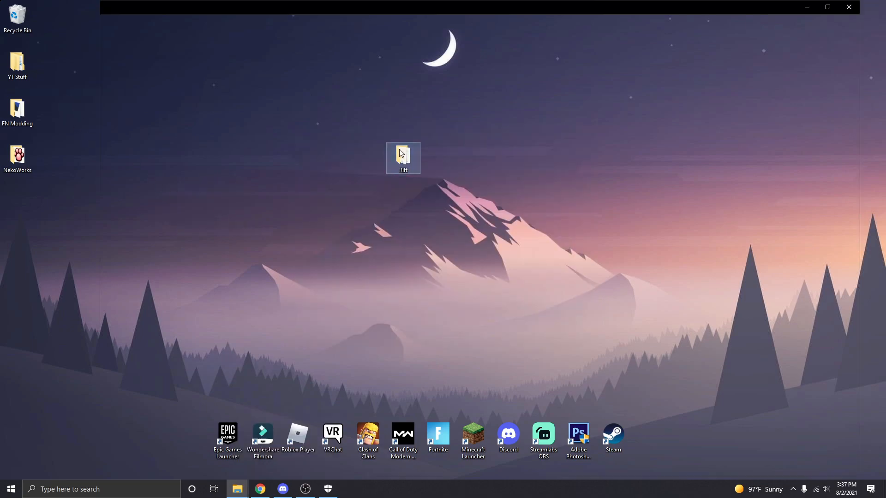
{"action": "scroll", "coordinate": [303, 420], "scroll_direction": "down", "scroll_amount": 10}
{"action": "double_click", "coordinate": [278, 441]}
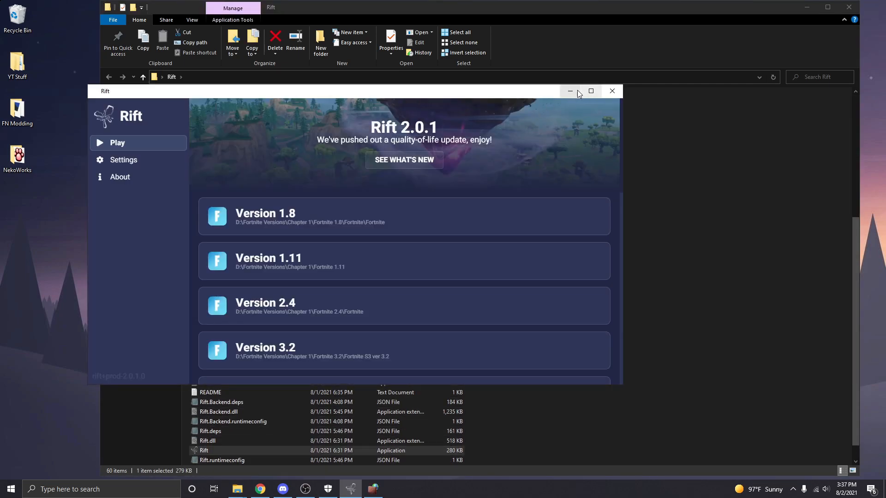
{"action": "left_click_drag", "start_coordinate": [531, 91], "coordinate": [577, 132]}
{"action": "left_click", "coordinate": [813, 6]}
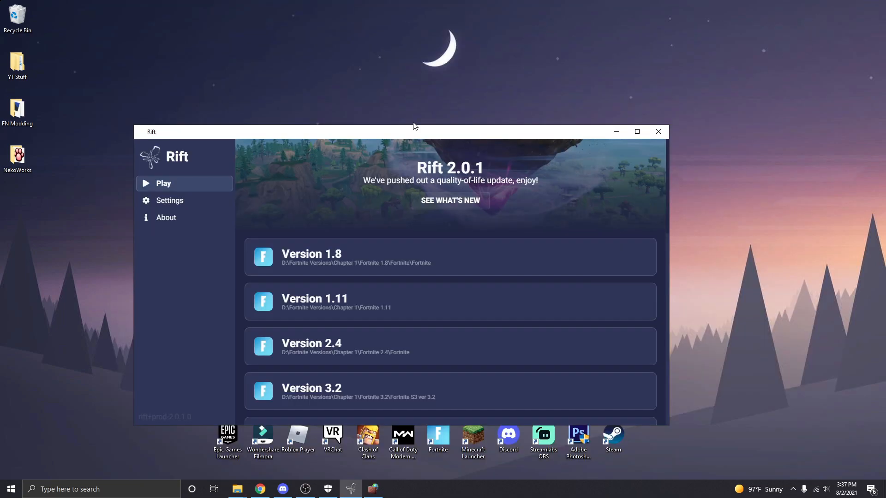
- Check the Recycle Bin, reposition the Rift launcher and minimize it to the desktop
{"action": "double_click", "coordinate": [17, 18]}
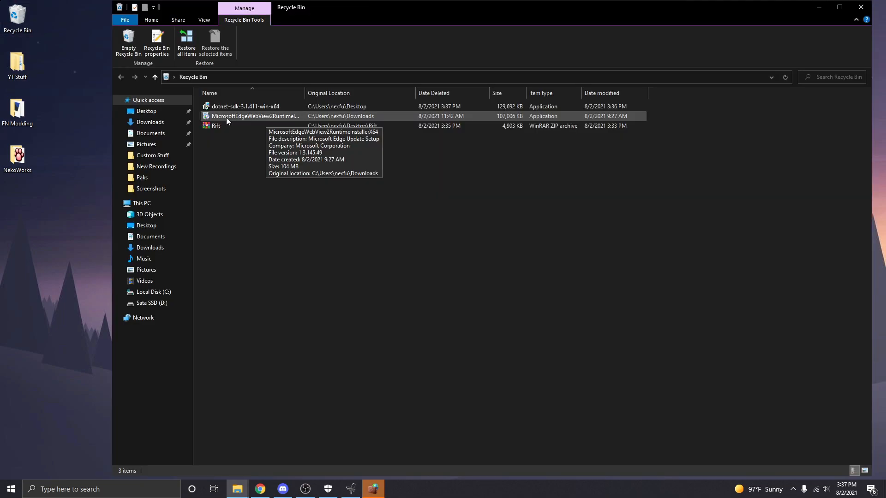
{"action": "left_click", "coordinate": [822, 8]}
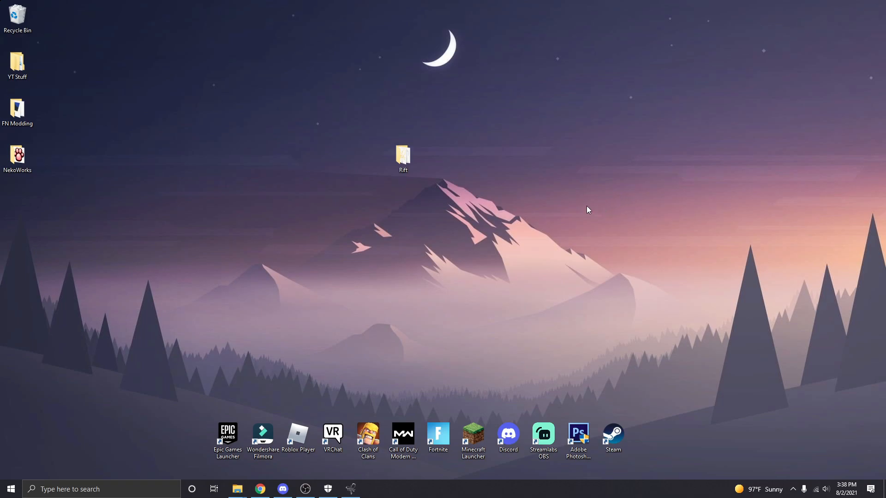
{"action": "left_click", "coordinate": [350, 490]}
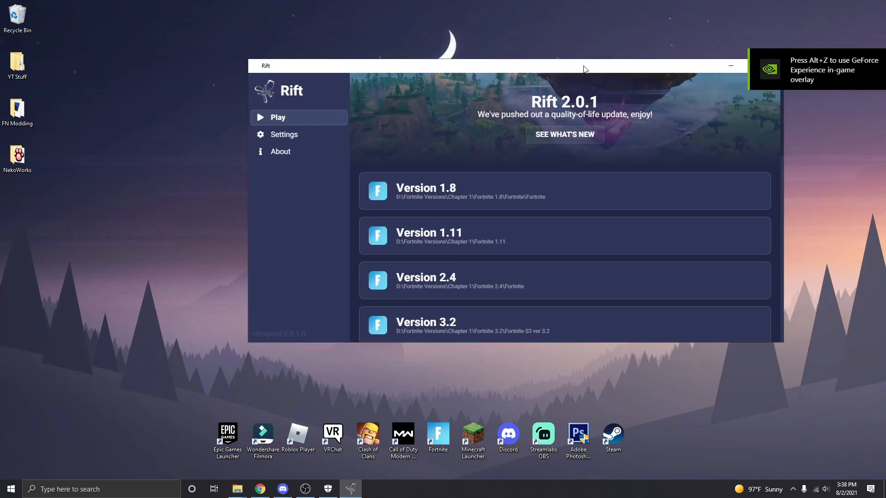
{"action": "mouse_move", "coordinate": [569, 58]}
{"action": "left_mouse_down"}
{"action": "mouse_move", "coordinate": [622, 74]}
{"action": "mouse_move", "coordinate": [570, 87]}
{"action": "left_mouse_up"}
{"action": "left_click", "coordinate": [665, 79]}
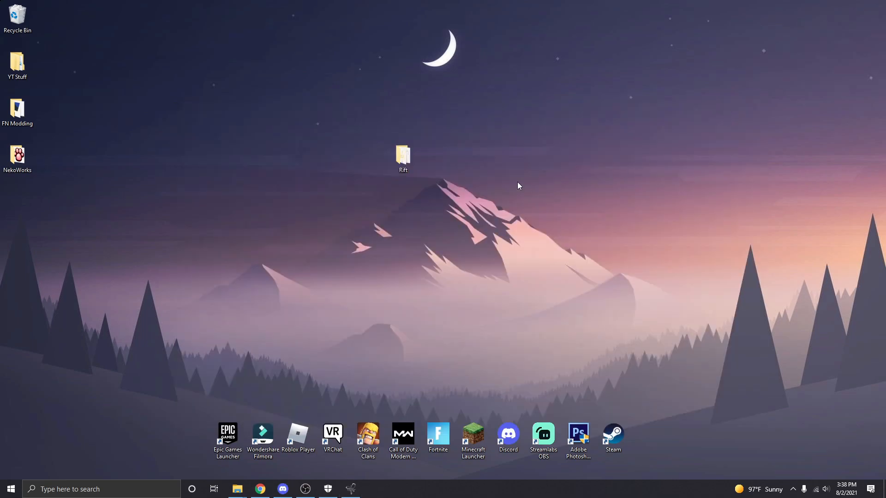
- Bring up Chrome with the Fortnite-Builds GitHub page and its Season 3/4 tables
{"action": "left_click", "coordinate": [260, 489]}
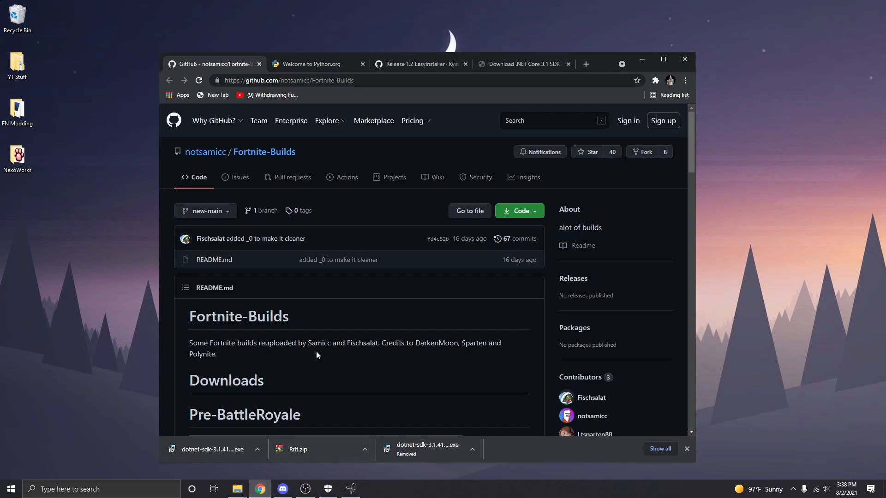
{"action": "scroll", "coordinate": [355, 302], "scroll_direction": "down", "scroll_amount": 2}
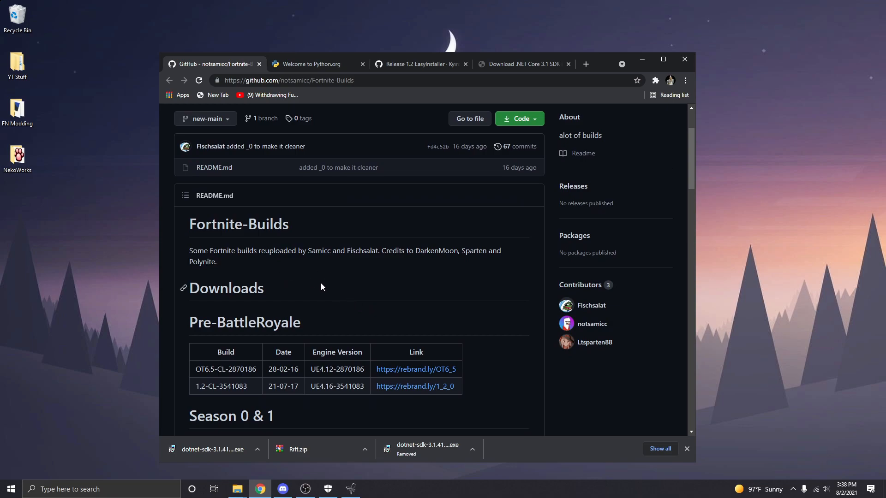
{"action": "scroll", "coordinate": [304, 262], "scroll_direction": "down", "scroll_amount": 3}
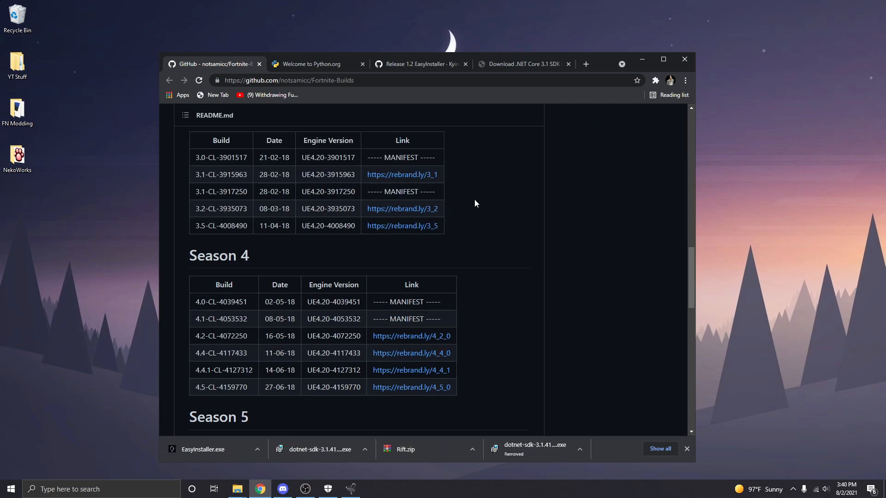
{"action": "scroll", "coordinate": [418, 357], "scroll_direction": "down", "scroll_amount": 1}
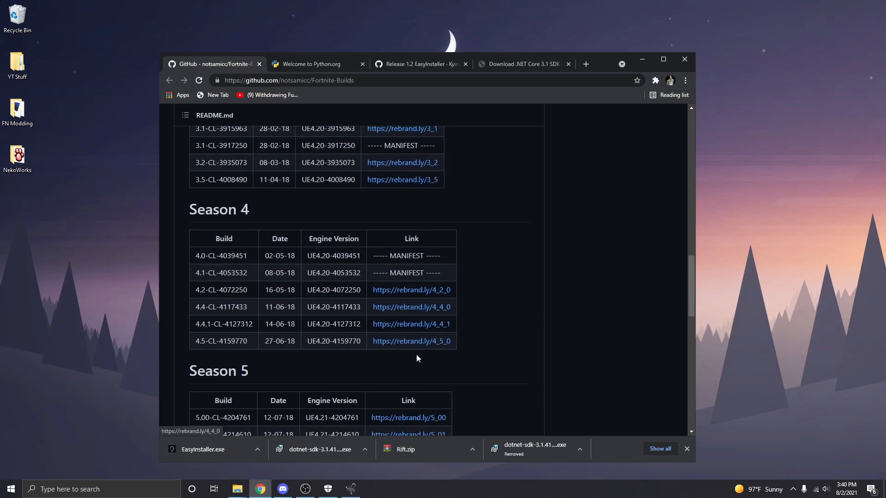
- Try downloading 4.5.rar from the build link and hit the Google Drive download-limit notice
{"action": "left_click", "coordinate": [412, 341]}
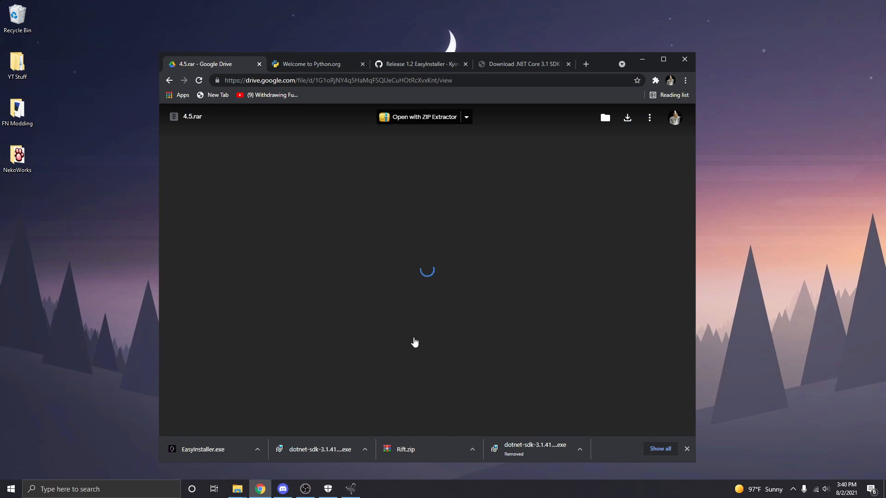
{"action": "left_click", "coordinate": [378, 230]}
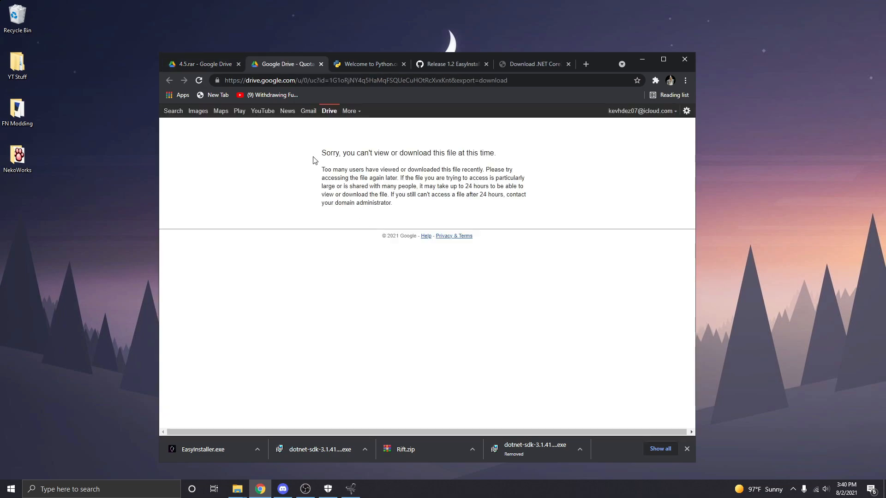
{"action": "mouse_move", "coordinate": [313, 160]}
{"action": "left_mouse_down"}
{"action": "mouse_move", "coordinate": [415, 205]}
{"action": "mouse_move", "coordinate": [363, 170]}
{"action": "left_mouse_up"}
{"action": "left_click", "coordinate": [333, 165]}
{"action": "left_click", "coordinate": [206, 64]}
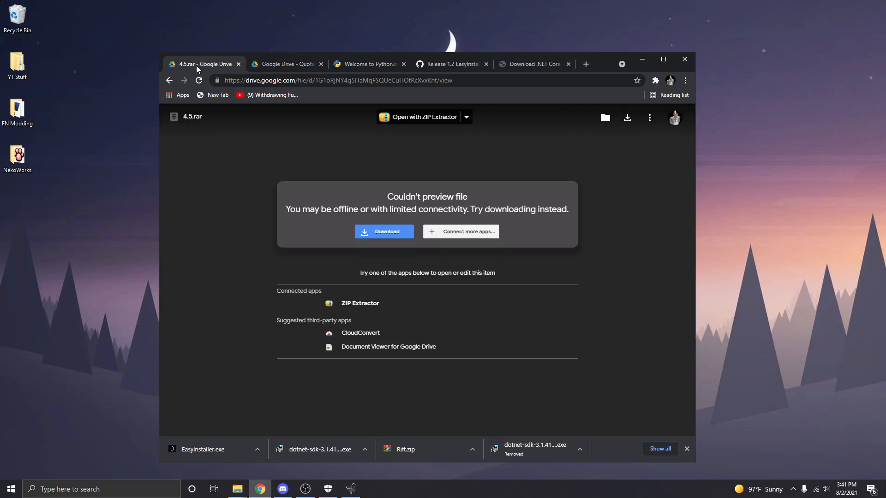
{"action": "left_click", "coordinate": [648, 117]}
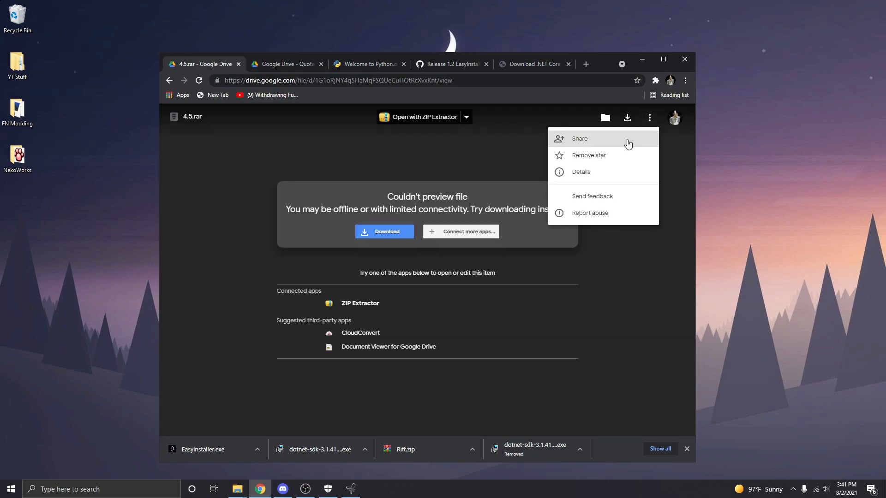
- Go to My Drive via Google apps in a new tab, start a New Folder and cancel it
{"action": "left_click", "coordinate": [585, 64]}
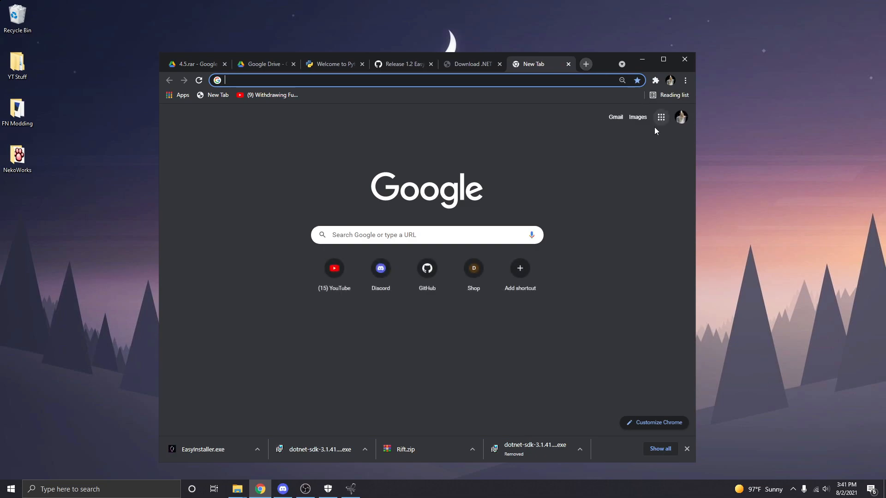
{"action": "left_click", "coordinate": [661, 117]}
{"action": "left_click", "coordinate": [587, 272]}
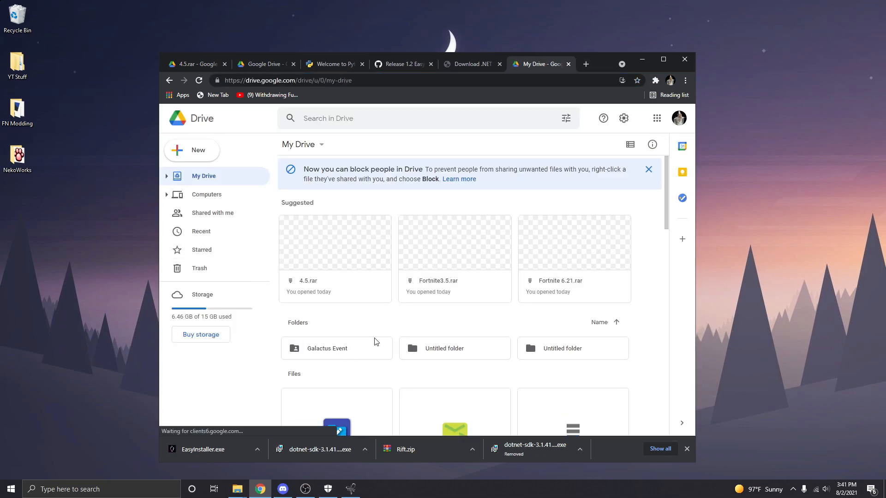
{"action": "left_click", "coordinate": [198, 150]}
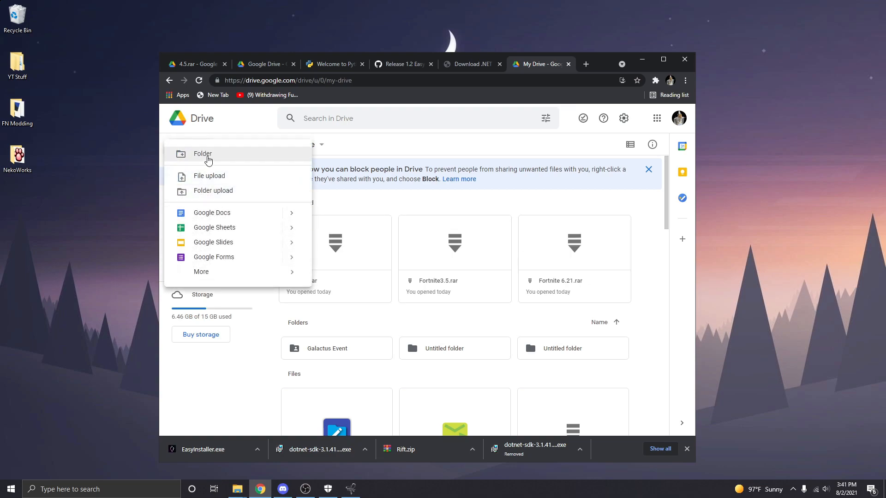
{"action": "left_click", "coordinate": [203, 154]}
{"action": "left_click", "coordinate": [501, 246]}
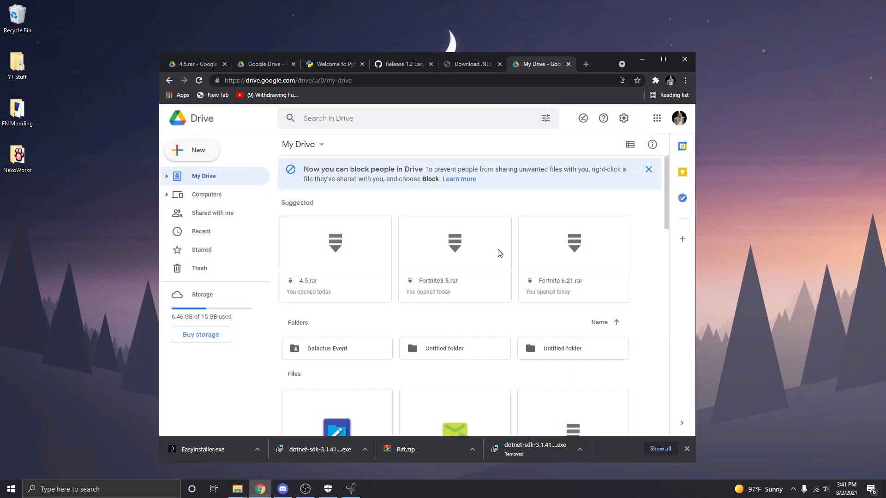
- In Starred abandon moving 4.5.rar, then download the Untitled folder holding Fortnite3.5.rar from My Drive
{"action": "left_click", "coordinate": [202, 250]}
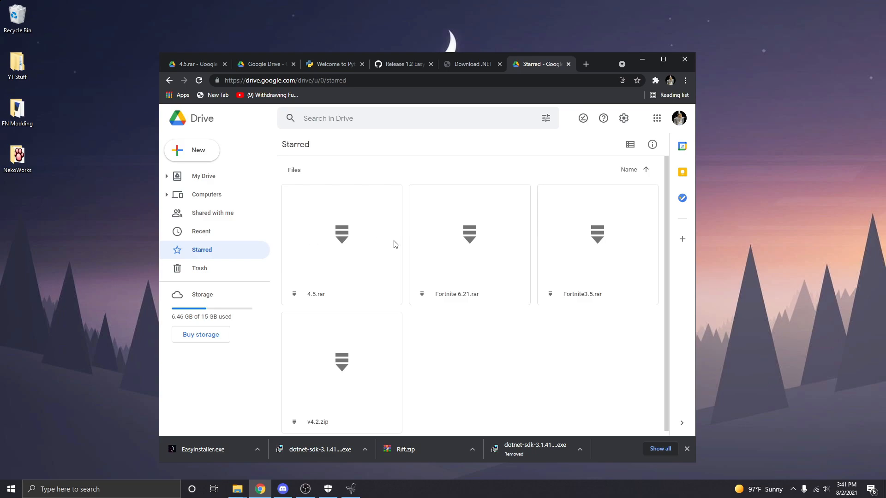
{"action": "mouse_move", "coordinate": [352, 284]}
{"action": "left_mouse_down"}
{"action": "mouse_move", "coordinate": [220, 173]}
{"action": "mouse_move", "coordinate": [212, 182]}
{"action": "left_mouse_up"}
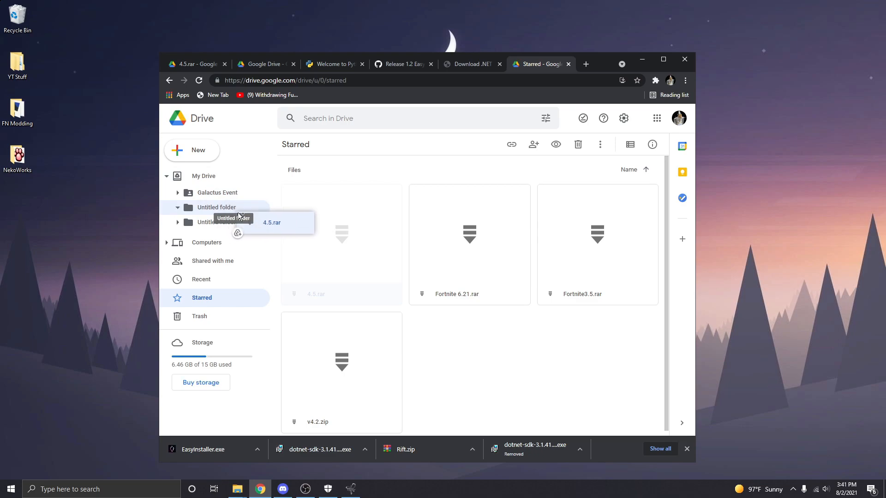
{"action": "left_click_drag", "start_coordinate": [212, 181], "coordinate": [339, 267]}
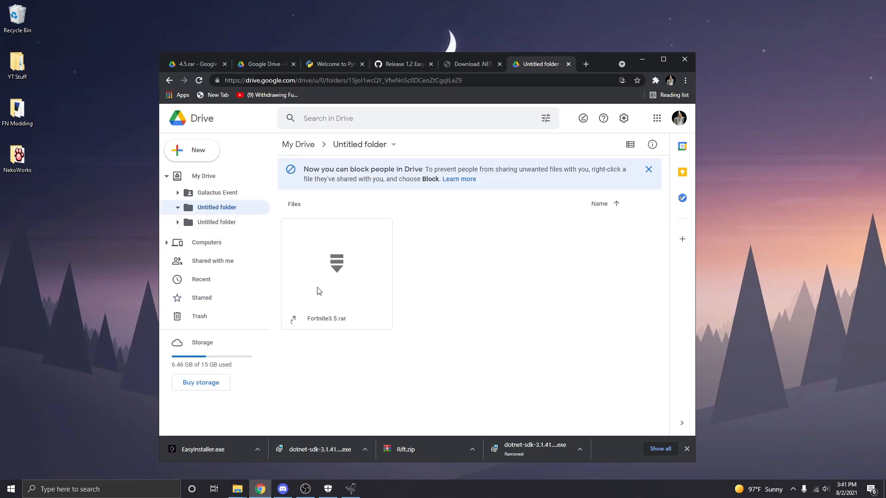
{"action": "left_click", "coordinate": [217, 179]}
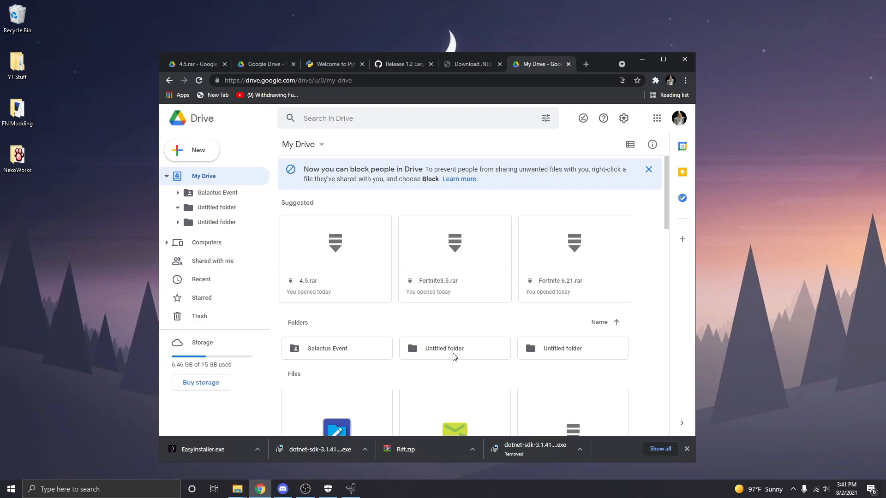
{"action": "right_click", "coordinate": [454, 356]}
{"action": "left_click", "coordinate": [489, 324]}
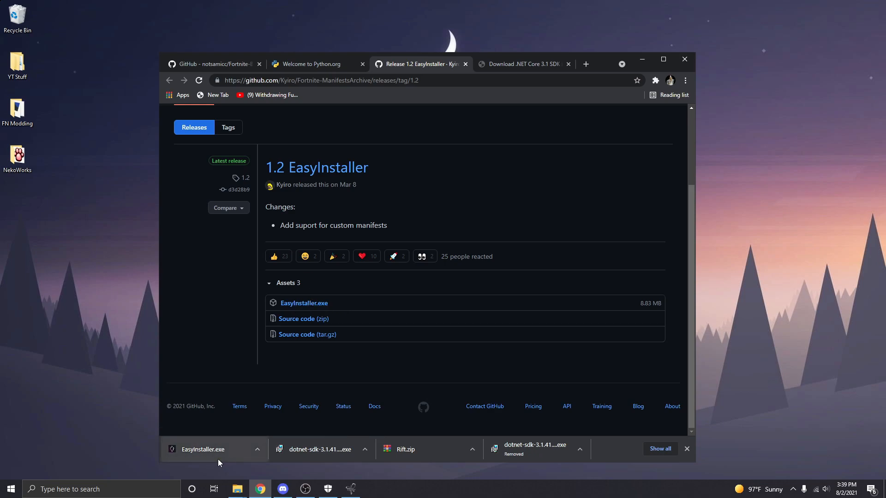
- Leave the EasyInstaller release page via the python.org tab toward the Downloads folder
{"action": "left_click", "coordinate": [307, 64]}
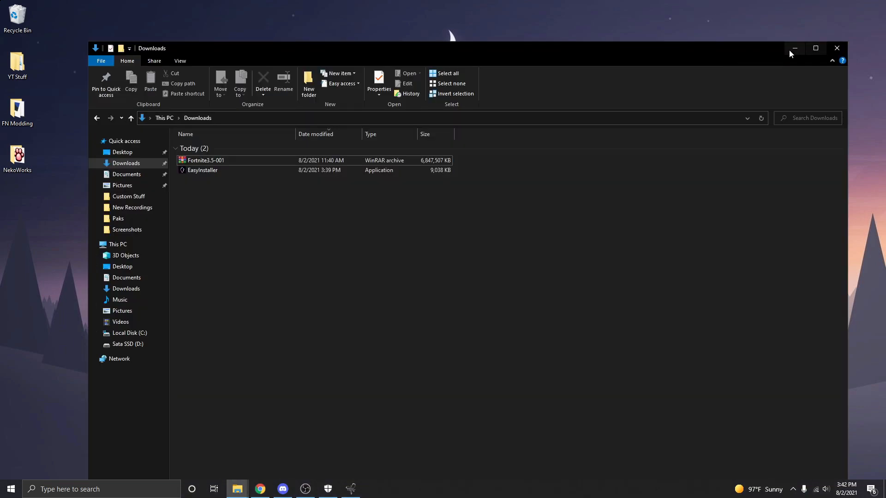
- Move EasyInstaller.exe to the desktop, run it and maximize its build-list window
{"action": "left_click", "coordinate": [202, 172]}
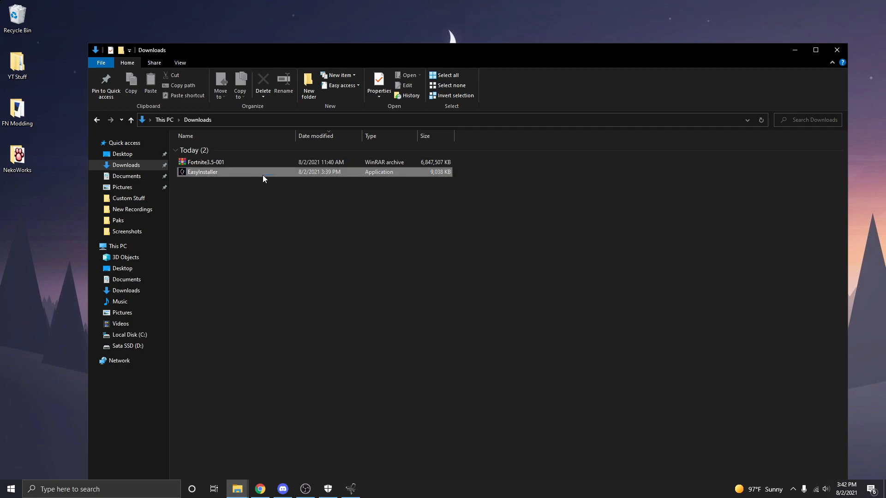
{"action": "left_click_drag", "start_coordinate": [204, 174], "coordinate": [31, 268]}
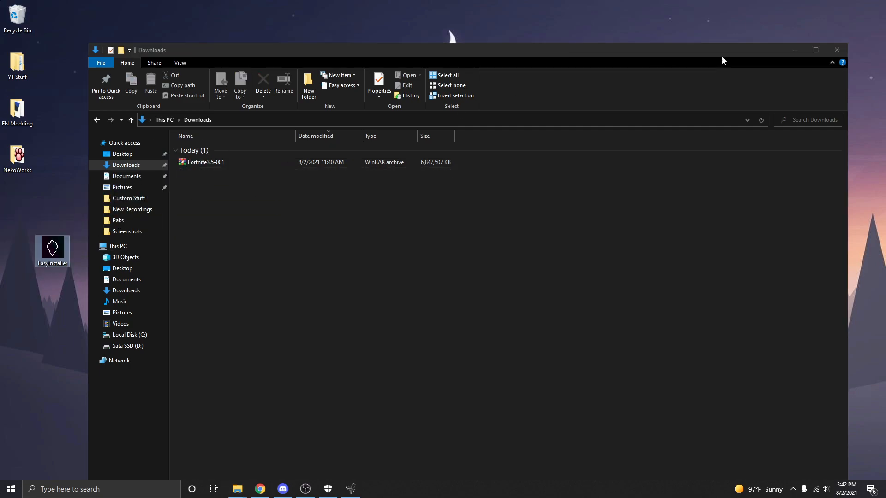
{"action": "left_click", "coordinate": [836, 50]}
{"action": "double_click", "coordinate": [238, 206]}
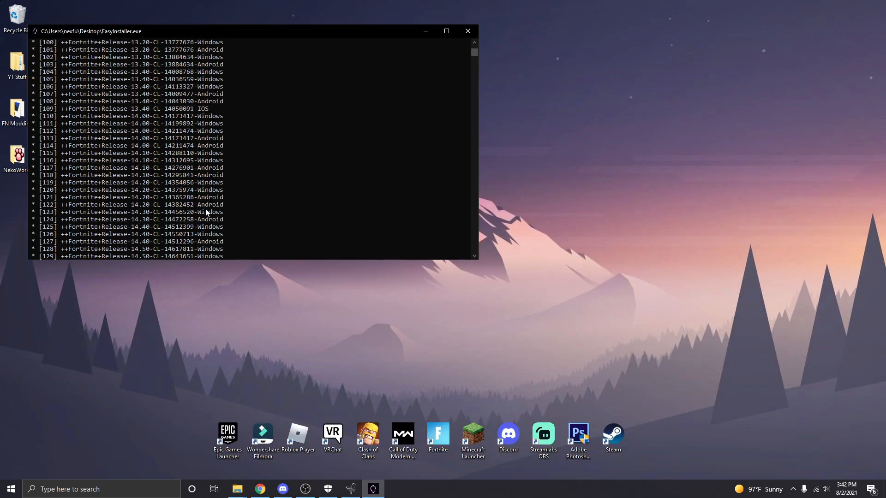
{"action": "double_click", "coordinate": [445, 34]}
{"action": "left_click_drag", "start_coordinate": [881, 33], "coordinate": [882, 21]}
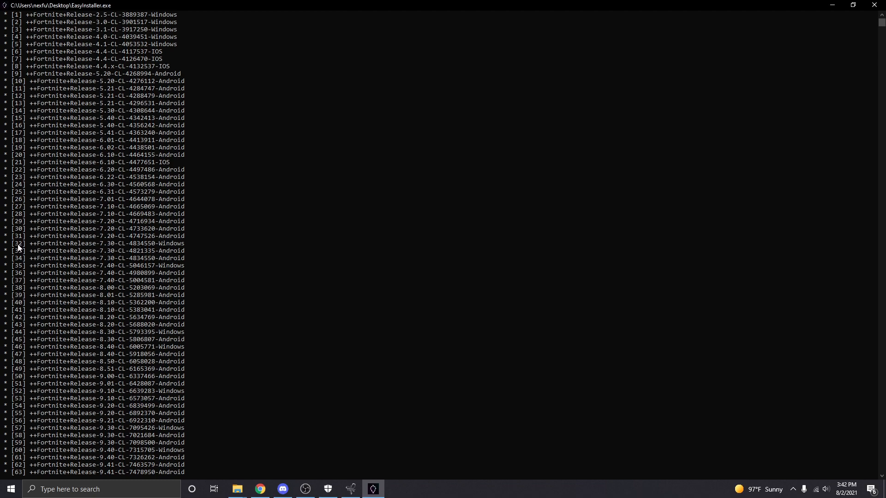
{"action": "scroll", "coordinate": [118, 267], "scroll_direction": "down", "scroll_amount": 10}
{"action": "scroll", "coordinate": [121, 273], "scroll_direction": "down", "scroll_amount": 10}
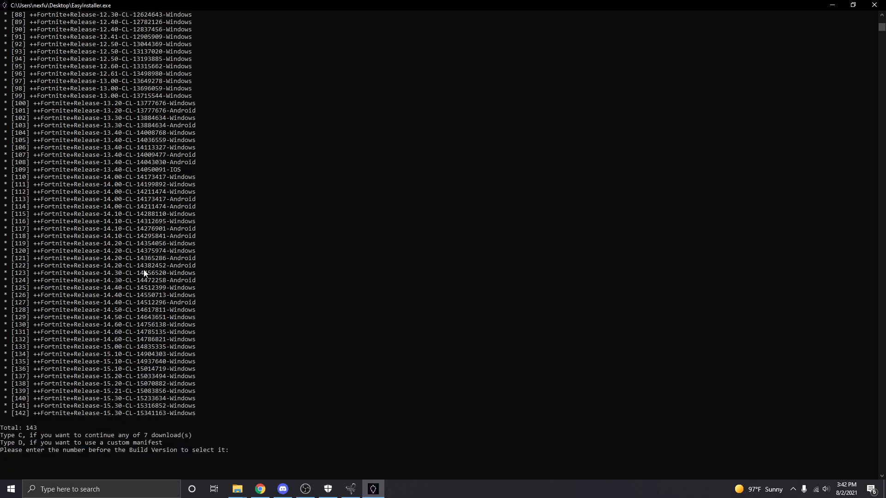
{"action": "type", "text": "32"}
- Create a new desktop folder named Fortnite 7.30 and copy its full path
{"action": "right_click", "coordinate": [726, 149]}
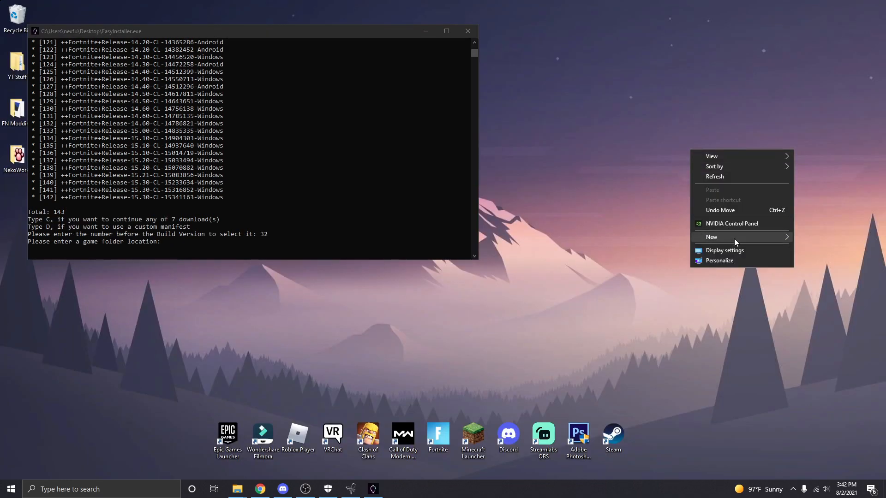
{"action": "left_click", "coordinate": [734, 238]}
{"action": "left_click", "coordinate": [656, 236]}
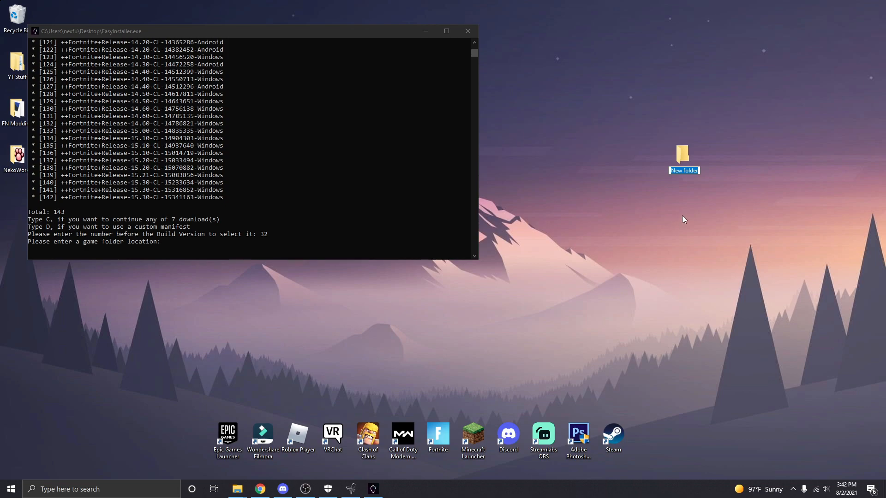
{"action": "type", "text": "Fortni"}
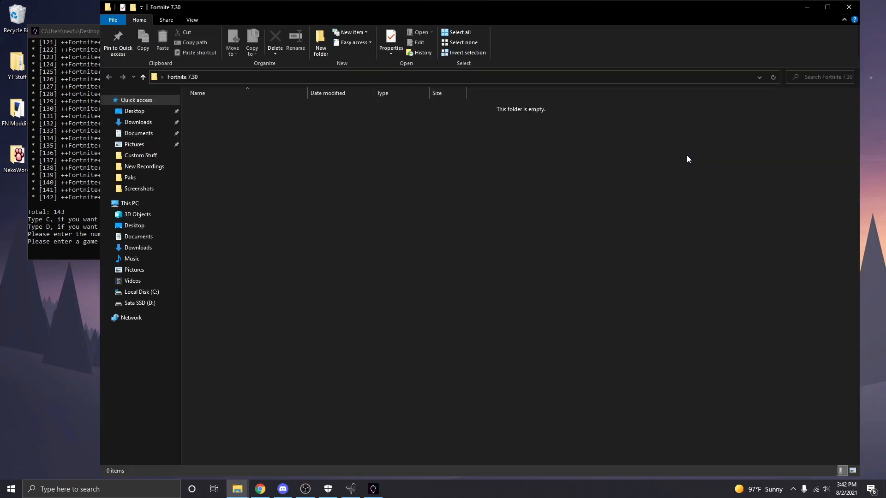
{"action": "left_click", "coordinate": [445, 76]}
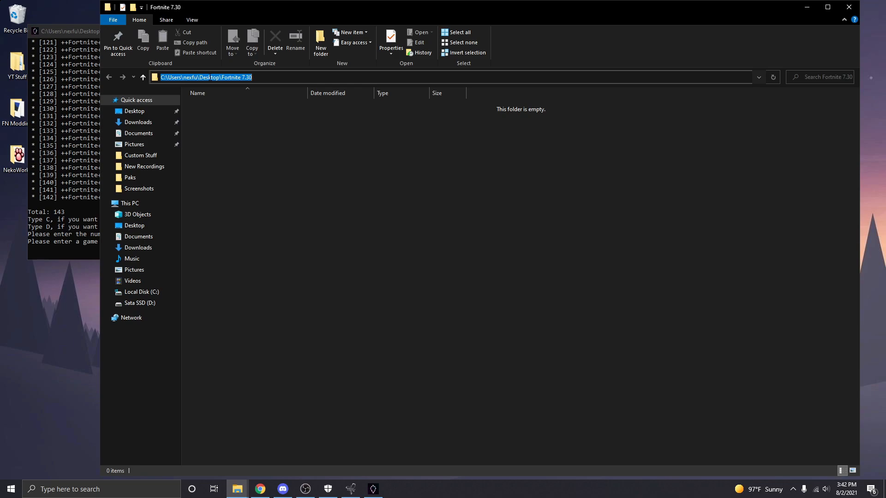
- Paste the Fortnite 7.30 folder path into EasyInstaller as the game location
{"action": "left_click", "coordinate": [806, 7]}
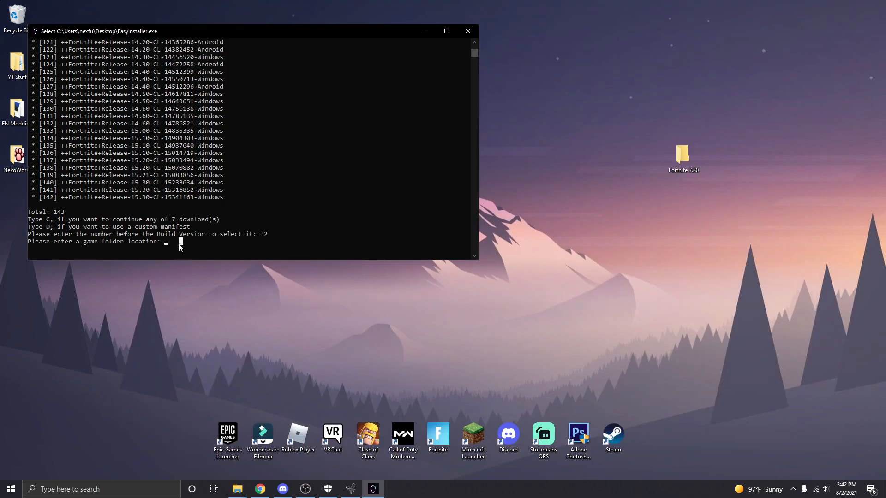
{"action": "right_click", "coordinate": [180, 244]}
{"action": "key", "text": "Return"}
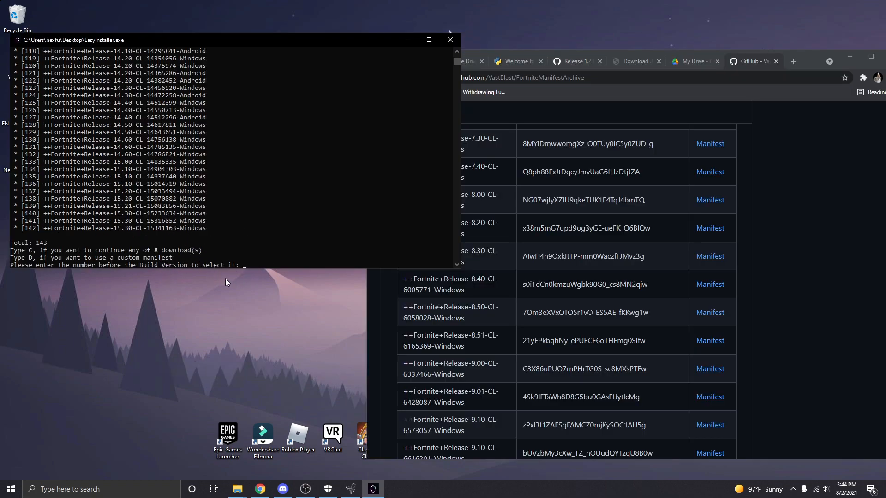
- Copy the raw 8.51 manifest URL from the GitHub archive page in Chrome
{"action": "left_click", "coordinate": [817, 240]}
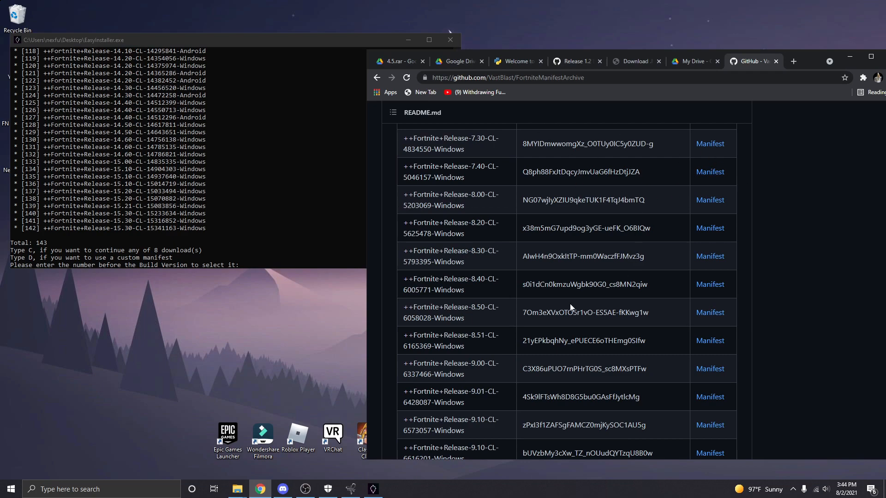
{"action": "scroll", "coordinate": [485, 350], "scroll_direction": "down", "scroll_amount": 3}
{"action": "scroll", "coordinate": [484, 347], "scroll_direction": "down", "scroll_amount": 3}
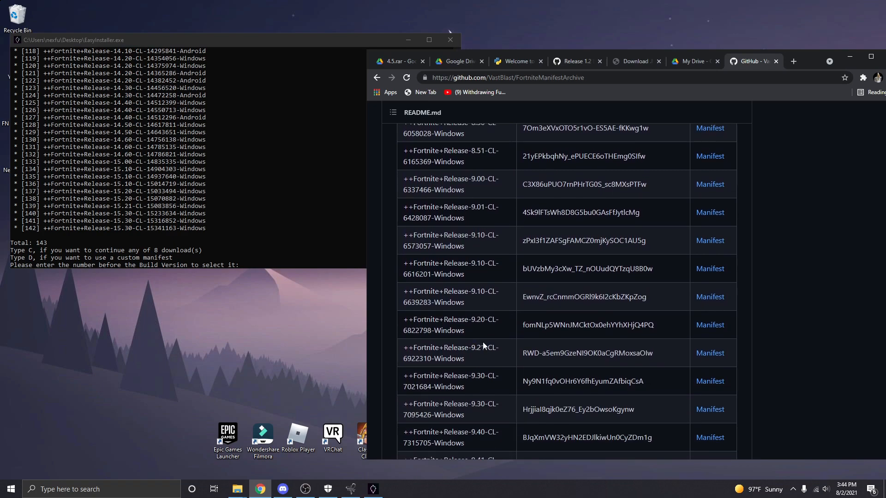
{"action": "scroll", "coordinate": [482, 341], "scroll_direction": "up", "scroll_amount": 3}
{"action": "scroll", "coordinate": [482, 342], "scroll_direction": "up", "scroll_amount": 3}
{"action": "scroll", "coordinate": [482, 341], "scroll_direction": "up", "scroll_amount": 2}
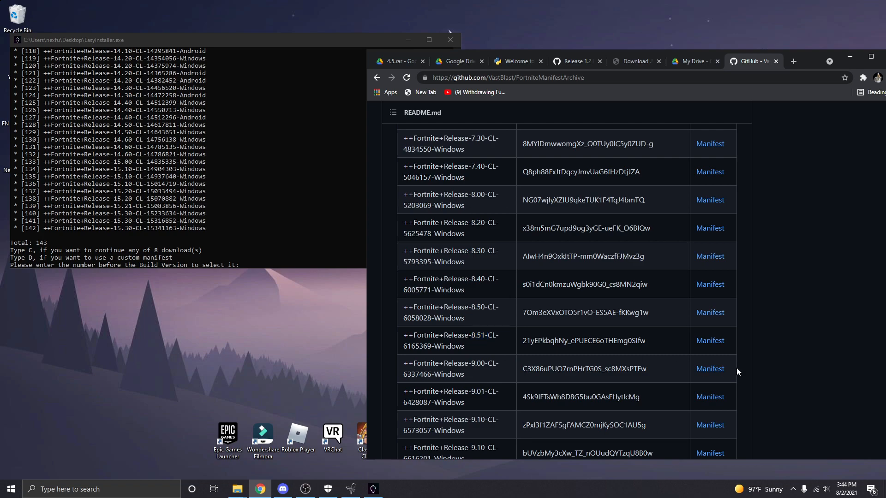
{"action": "left_click", "coordinate": [709, 341]}
{"action": "left_click", "coordinate": [482, 78]}
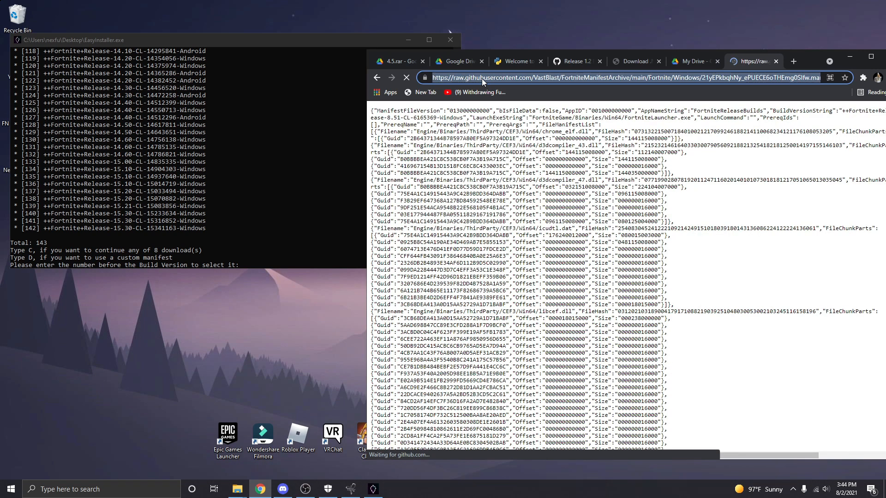
{"action": "left_click", "coordinate": [266, 264]}
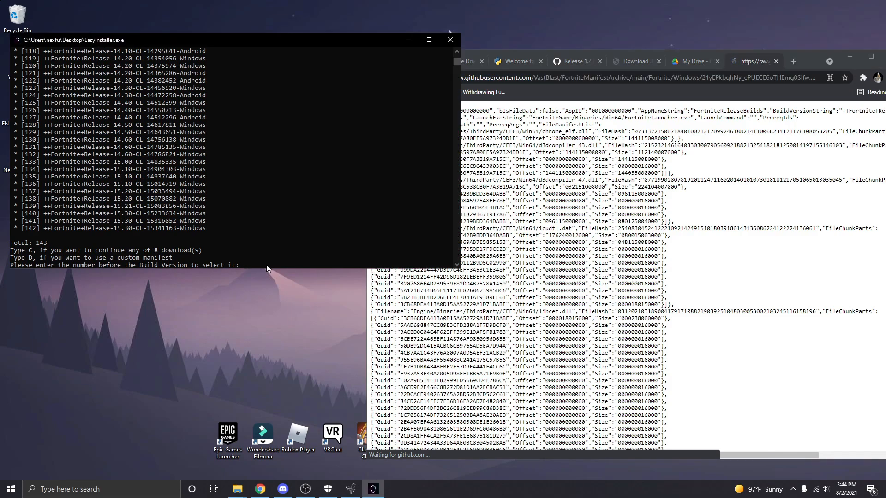
{"action": "type", "text": "d"}
- Choose the custom manifest option in EasyInstaller and submit the 8.51 manifest URL
{"action": "key", "text": "Return"}
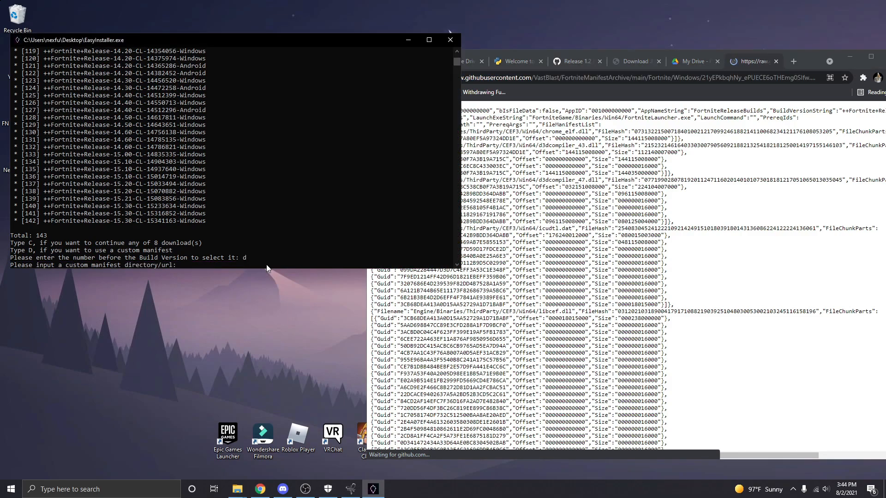
{"action": "type", "text": "https://raw.githubusercontent.com/VastBlast/FortniteManifestArchive/main/Fortnite/Windows/21yEPkbqhNy_ePUECE6oTHEmg0SIfw.manifest"}
{"action": "key", "text": "Return"}
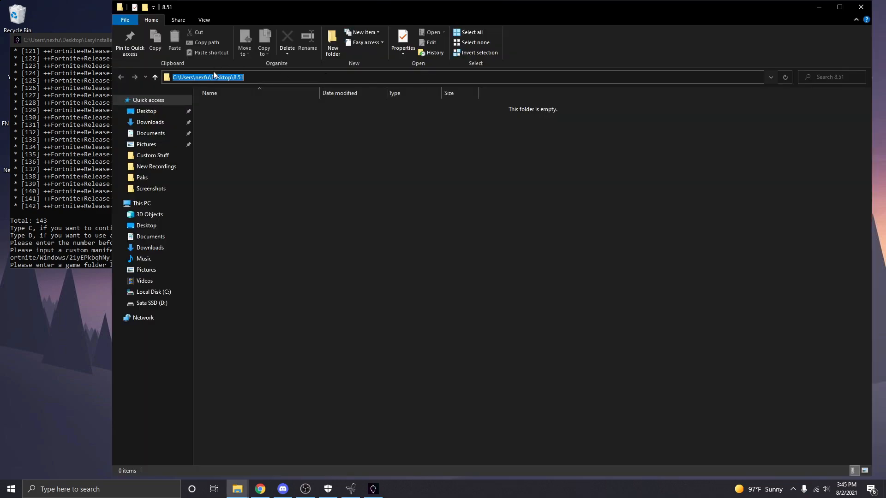
- Set the desktop 8.51 folder as the download location, starting the 8.51 download
{"action": "key", "text": "ctrl+c"}
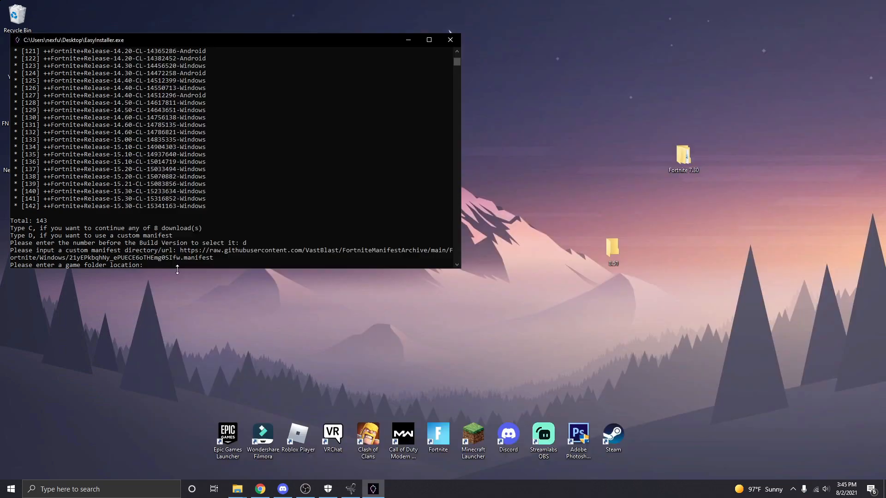
{"action": "key", "text": "ctrl+v"}
{"action": "key", "text": "Return"}
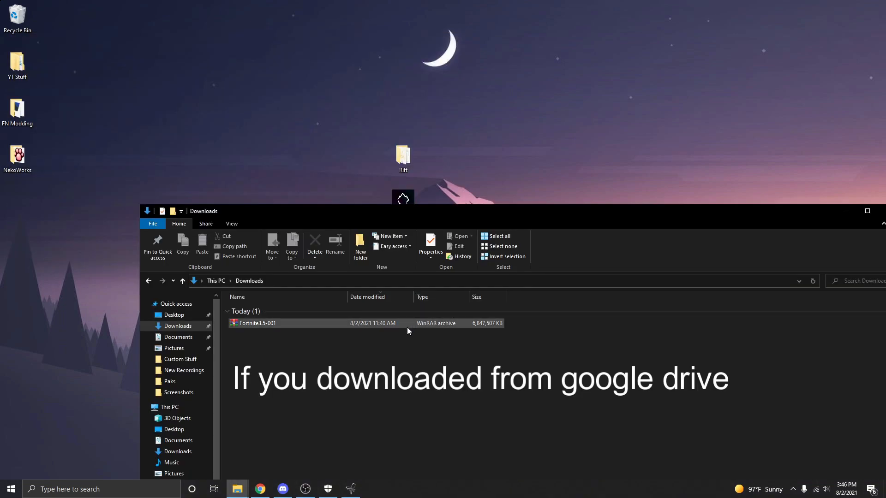
- Move Fortnite3.5-001 from Downloads to the desktop and extract it into its own folder
{"action": "left_click_drag", "start_coordinate": [369, 322], "coordinate": [304, 76]}
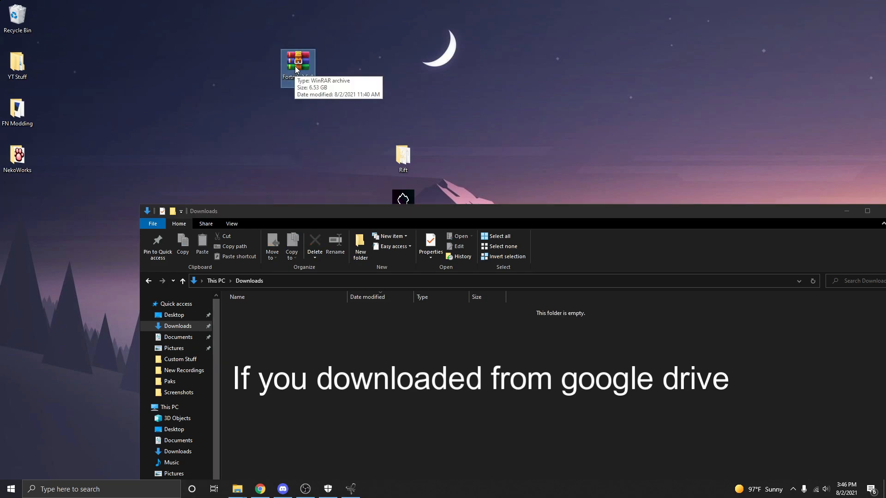
{"action": "right_click", "coordinate": [294, 67]}
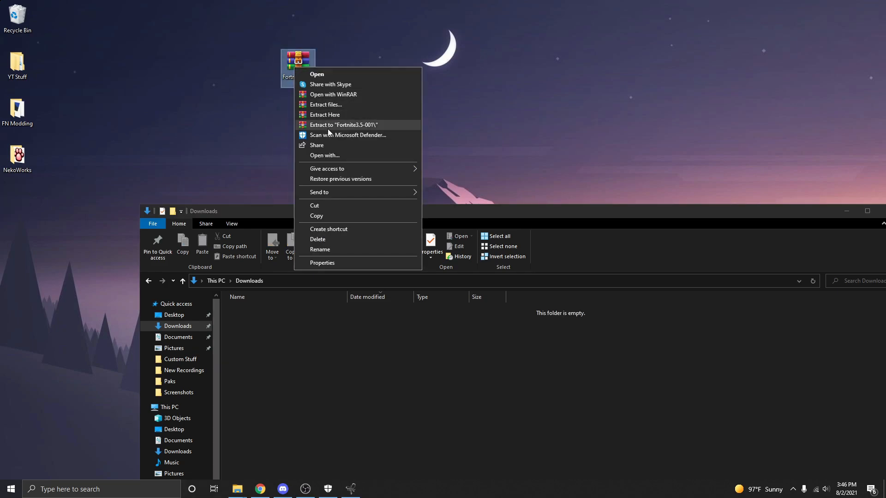
{"action": "left_click", "coordinate": [330, 115]}
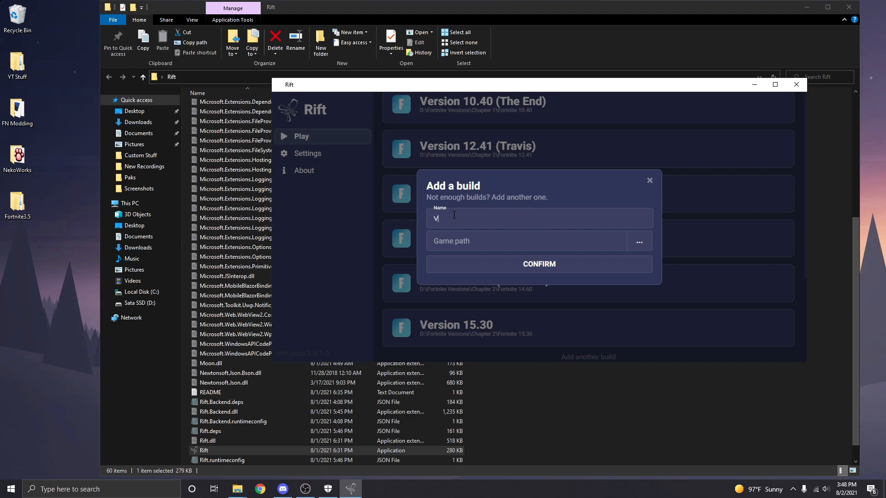
{"action": "type", "text": "ersion 2.5"}
- Point the Version 3.5 build at Desktop\Fortnite3.5\Fortnite and confirm adding it
{"action": "left_click", "coordinate": [639, 241]}
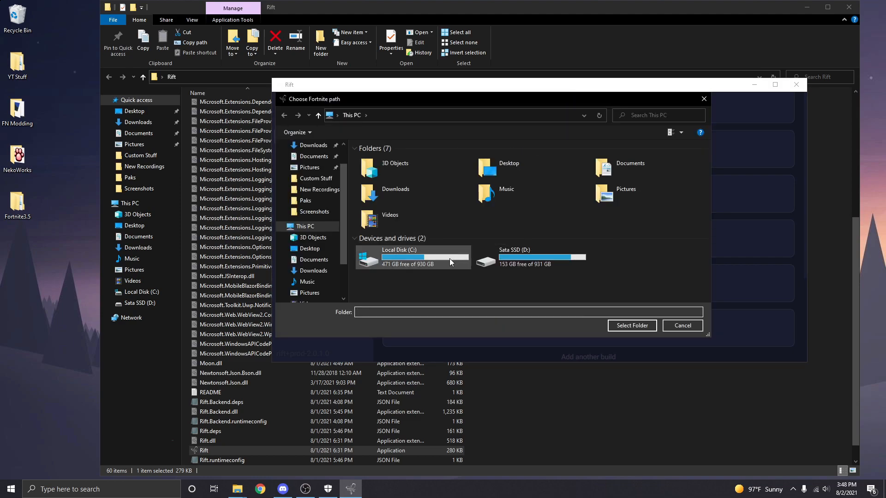
{"action": "left_click", "coordinate": [309, 247]}
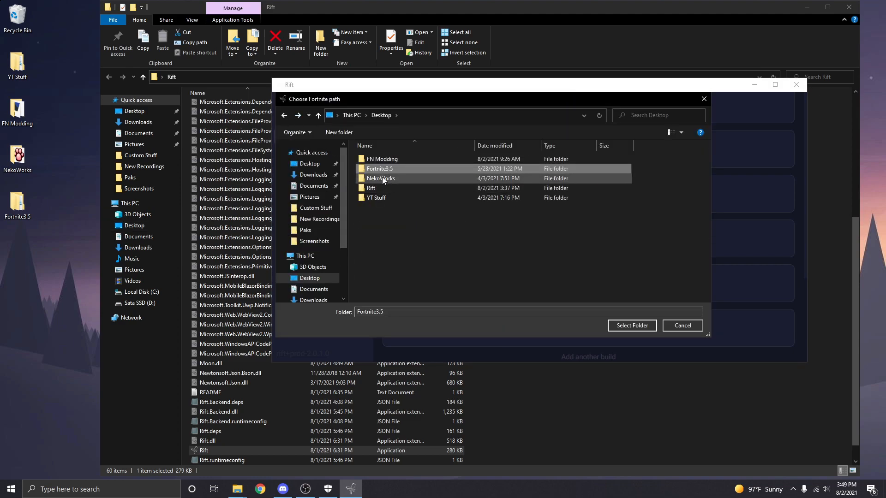
{"action": "left_click", "coordinate": [382, 169]}
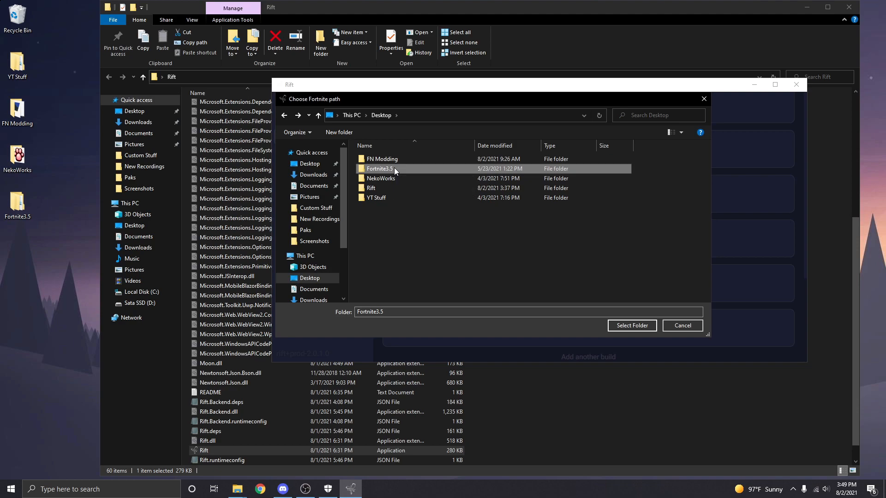
{"action": "double_click", "coordinate": [394, 167]}
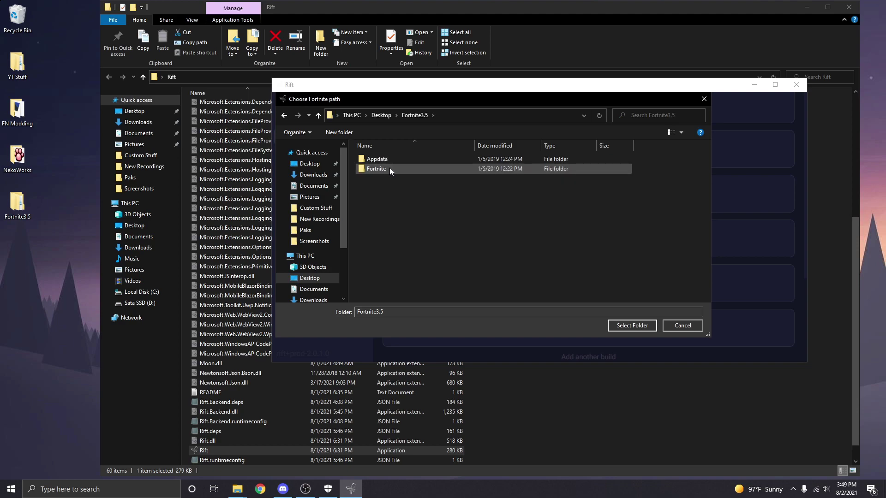
{"action": "double_click", "coordinate": [430, 171]}
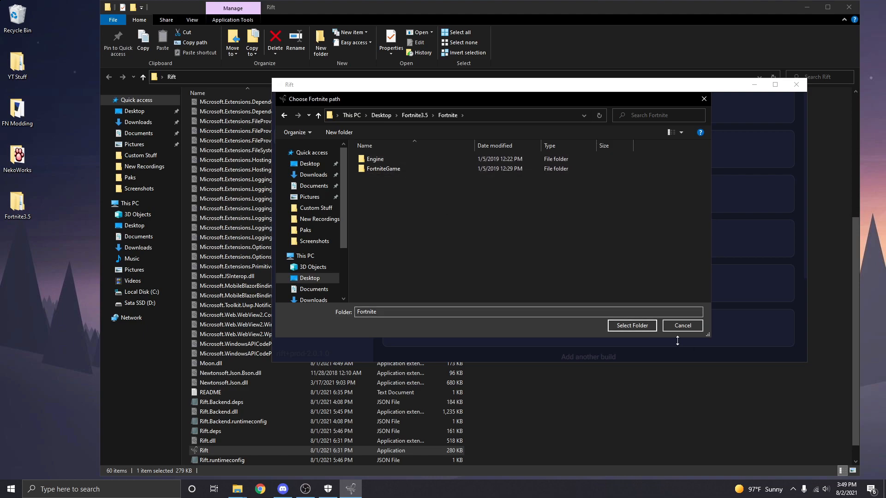
{"action": "left_click", "coordinate": [635, 326]}
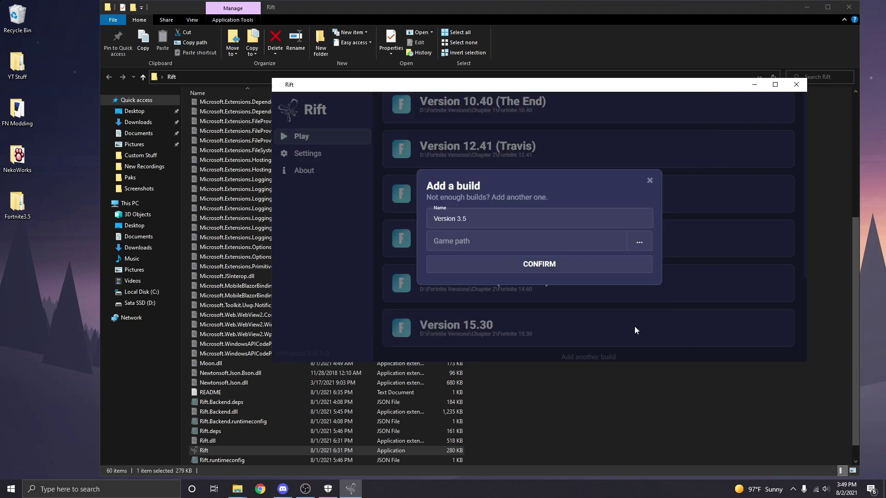
{"action": "left_click", "coordinate": [538, 272]}
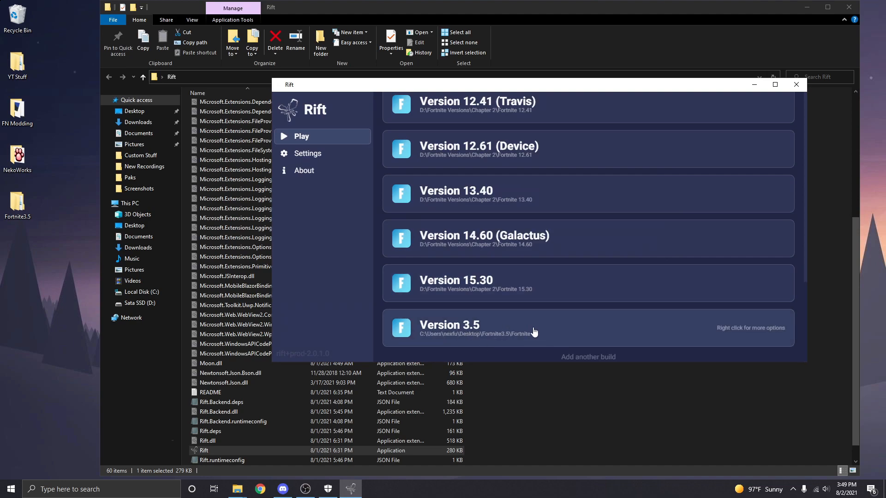
- Launch Version 3.5 into the Season 3 lobby, then hide the game and Rift
{"action": "left_click", "coordinate": [533, 333]}
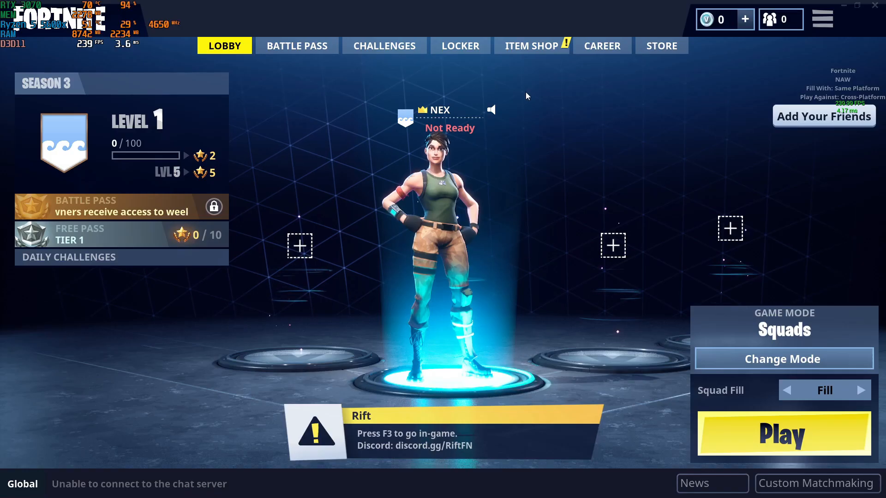
{"action": "left_click", "coordinate": [848, 7]}
{"action": "left_click", "coordinate": [755, 83]}
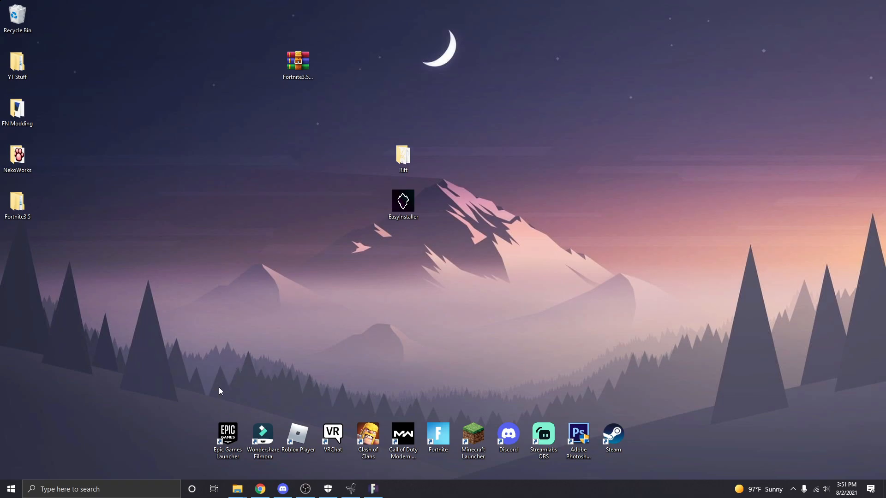
- Start Fiddler and bring up the HTTPS options page
{"action": "left_click", "coordinate": [107, 488]}
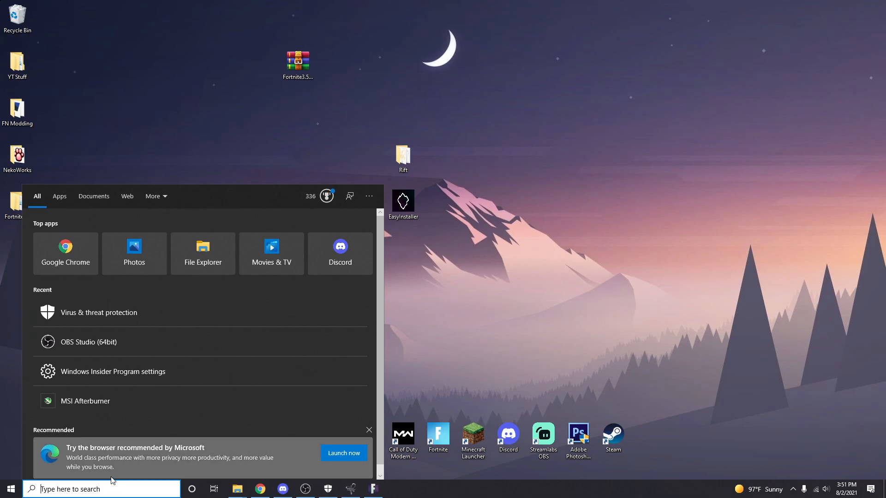
{"action": "type", "text": "f"}
{"action": "left_click", "coordinate": [104, 373]}
{"action": "left_click", "coordinate": [58, 15]}
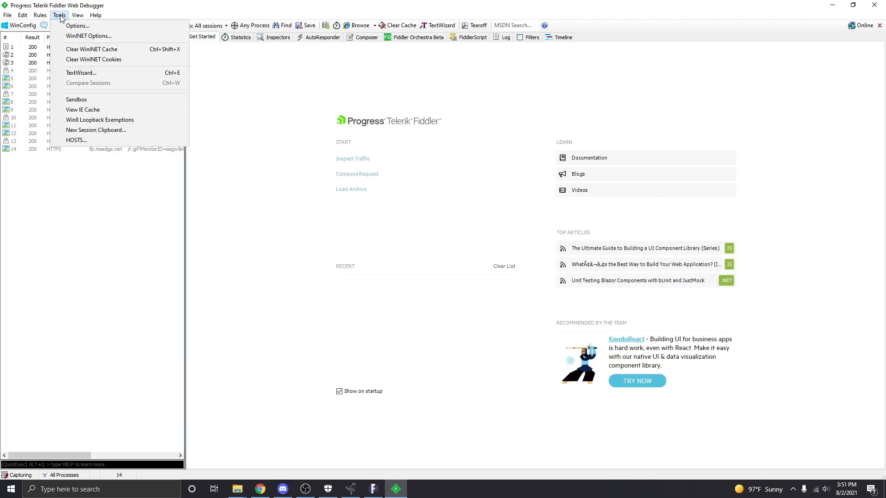
{"action": "left_click", "coordinate": [351, 173]}
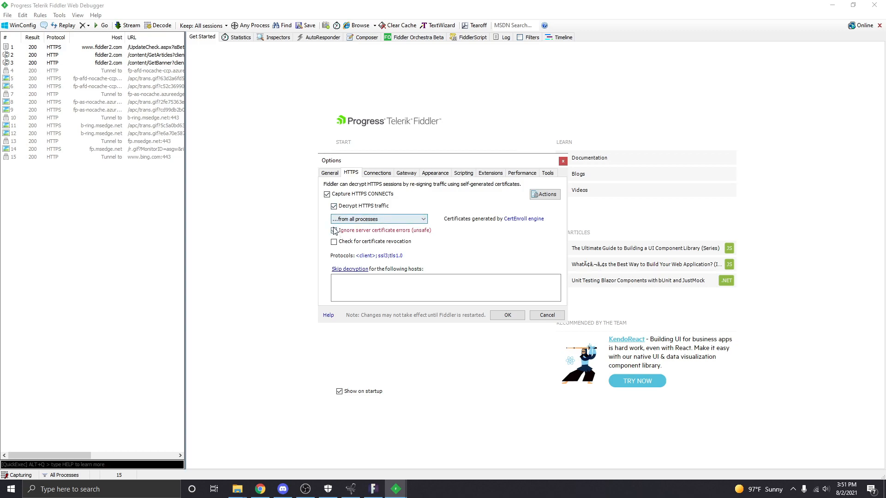
- Trust Fiddler's root certificate via the Actions list, accepting the prompt
{"action": "left_click", "coordinate": [544, 194]}
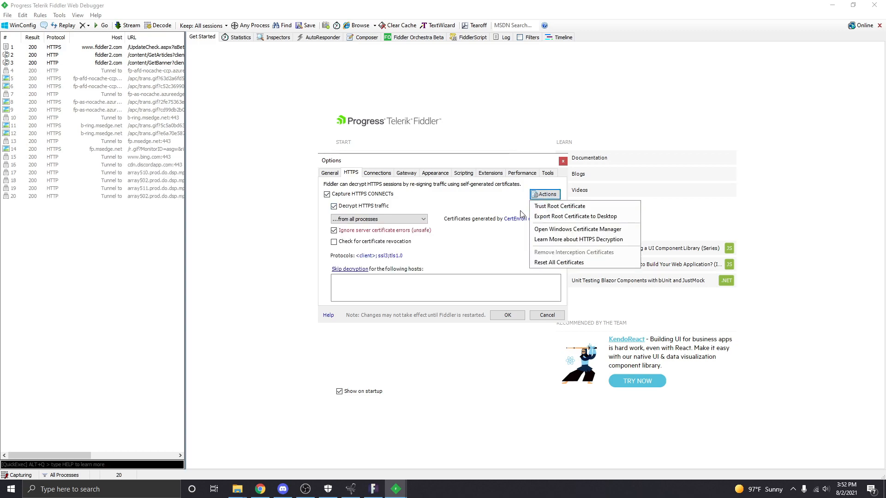
{"action": "left_click", "coordinate": [560, 205]}
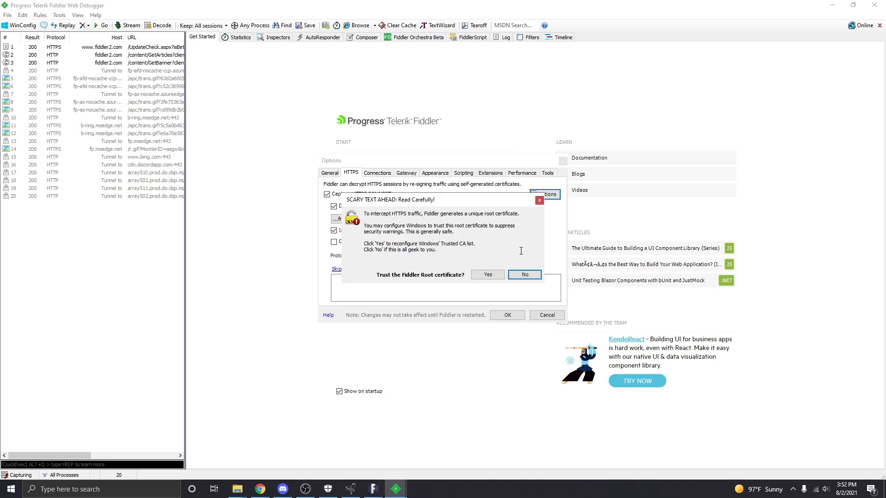
{"action": "left_click", "coordinate": [487, 275]}
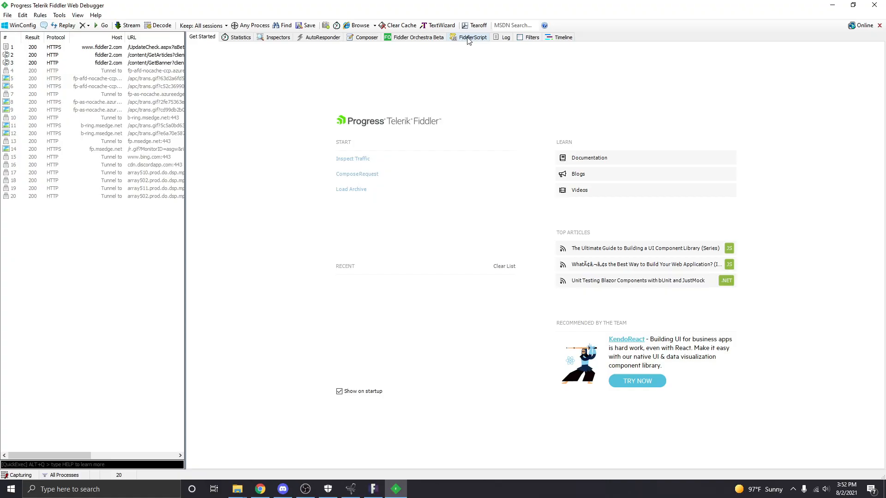
- Clear out the existing FiddlerScript in the editor
{"action": "left_click", "coordinate": [470, 37]}
{"action": "left_click_drag", "start_coordinate": [463, 173], "coordinate": [208, 58]}
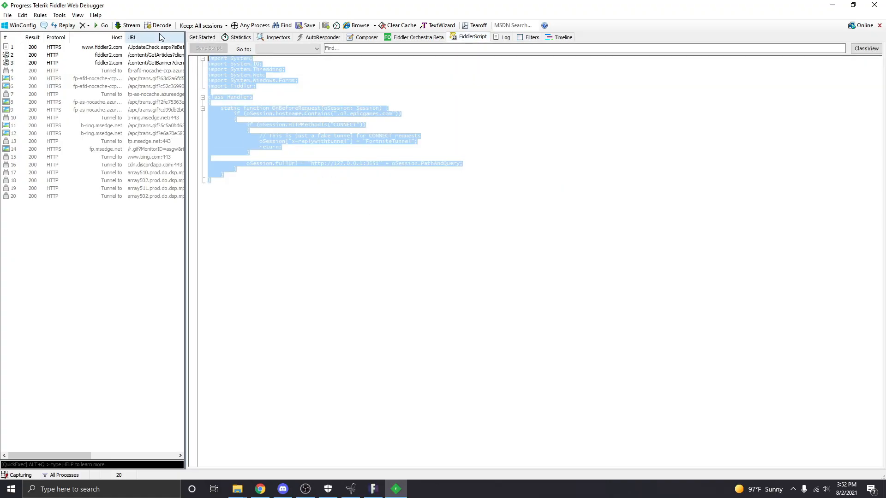
{"action": "key", "text": "Delete"}
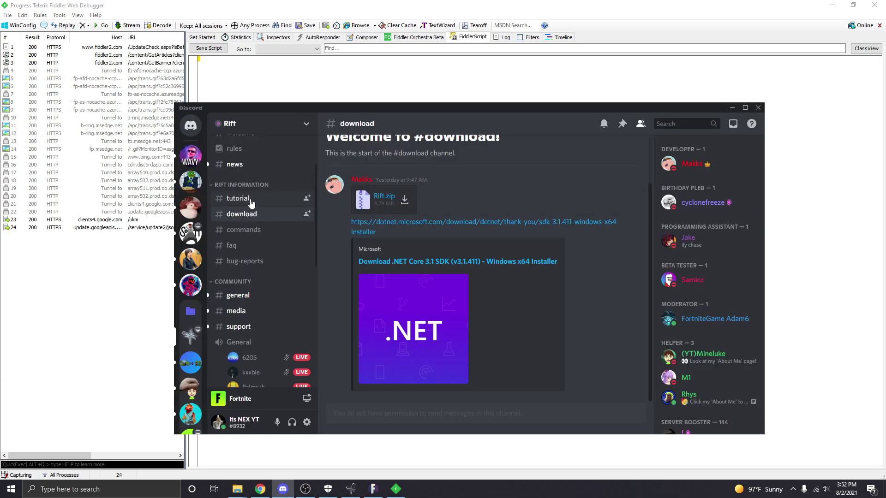
- Copy the Discord #tutorial script redirecting epicgames.com to localhost:8010 into Fiddler and save it
{"action": "left_click", "coordinate": [237, 198]}
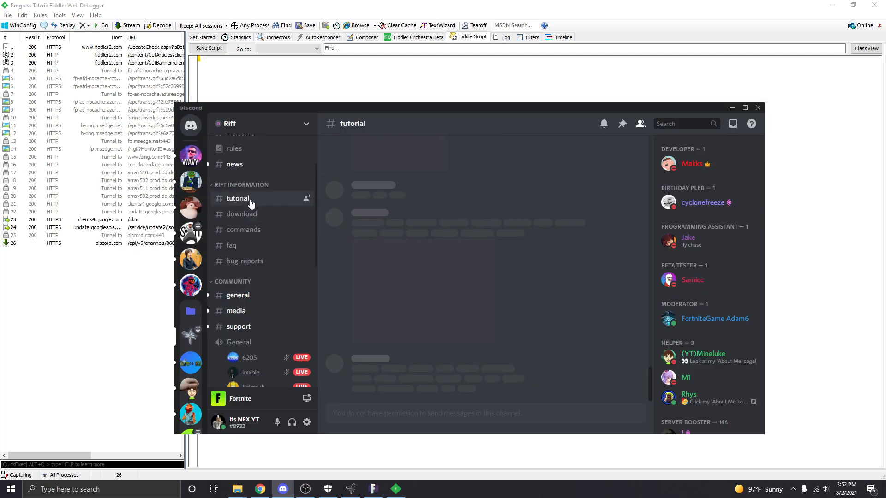
{"action": "left_click_drag", "start_coordinate": [360, 357], "coordinate": [355, 239]}
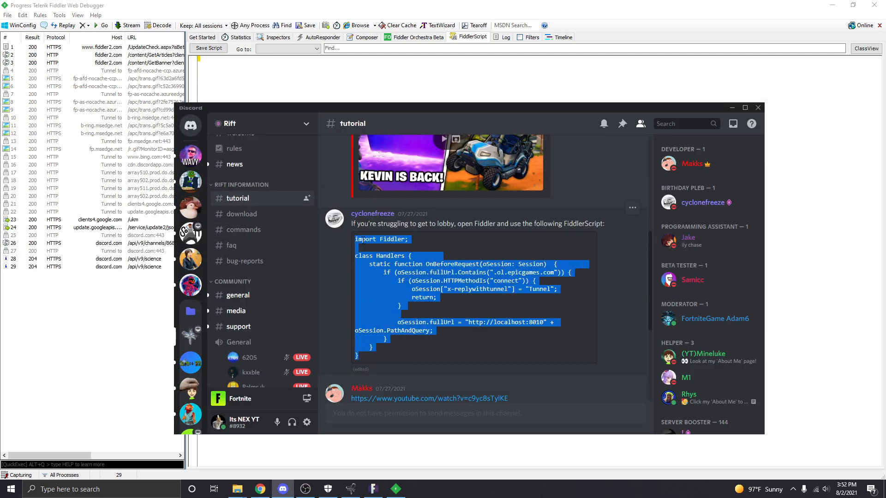
{"action": "key", "text": "ctrl+c"}
{"action": "key", "text": "alt+Tab"}
{"action": "key", "text": "ctrl+v"}
{"action": "left_click", "coordinate": [209, 48]}
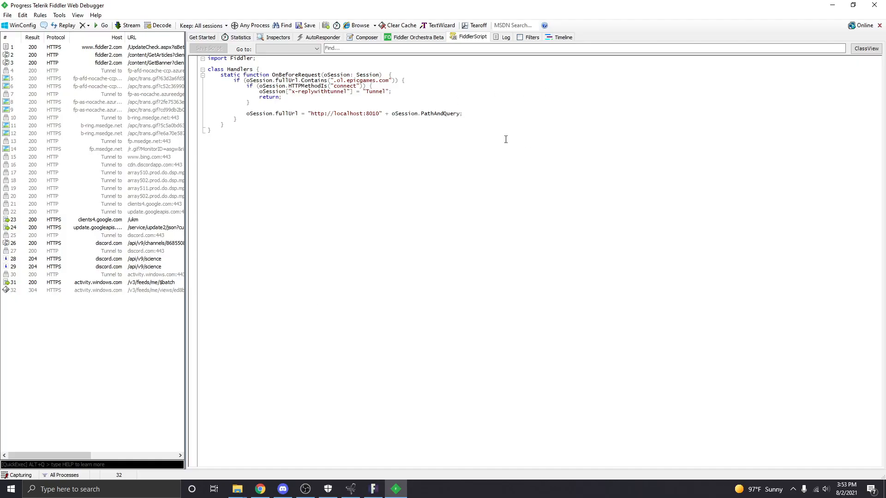
- Search for proxy settings and switch 'Use a proxy server' off, then close Settings
{"action": "left_click", "coordinate": [831, 5]}
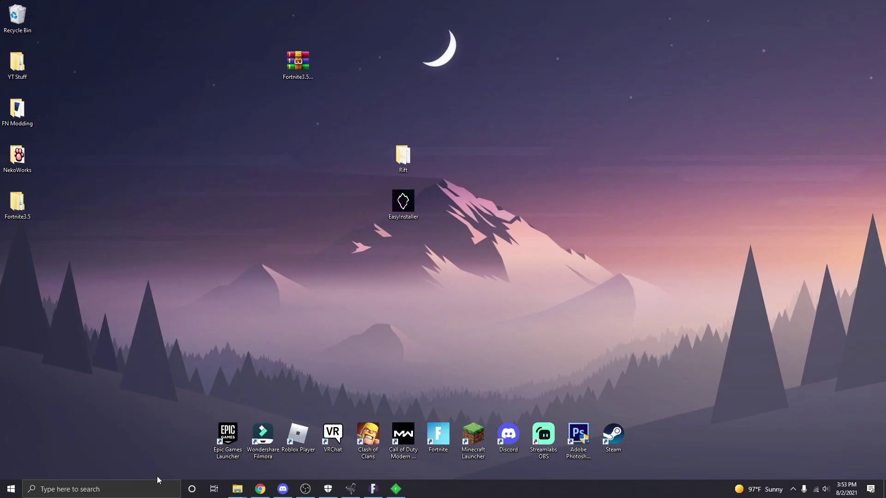
{"action": "left_click", "coordinate": [121, 490]}
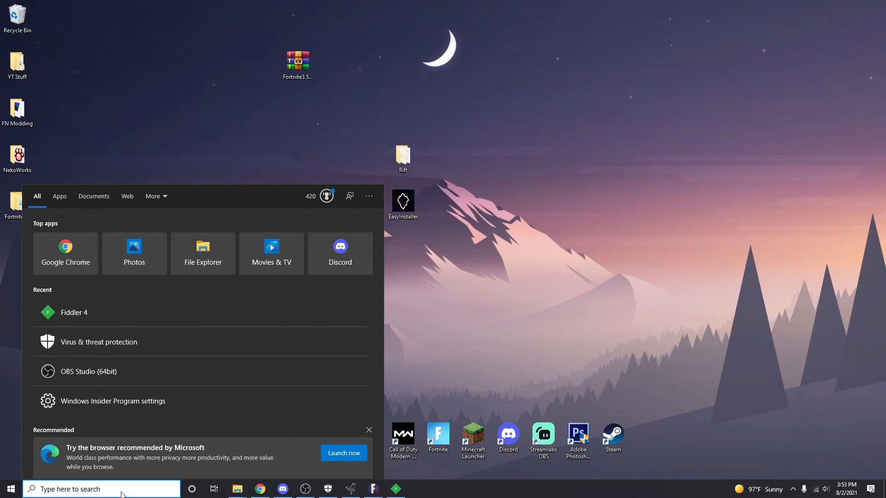
{"action": "type", "text": "proxy"}
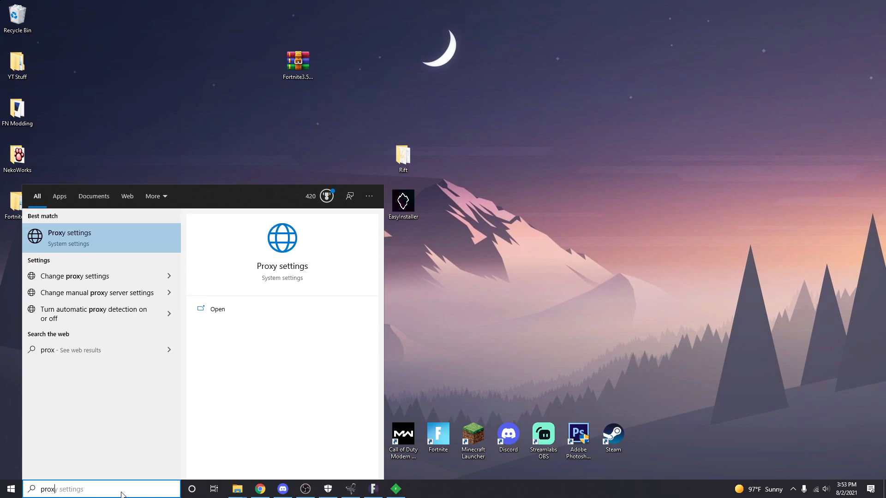
{"action": "key", "text": "Return"}
{"action": "scroll", "coordinate": [614, 315], "scroll_direction": "down", "scroll_amount": 3}
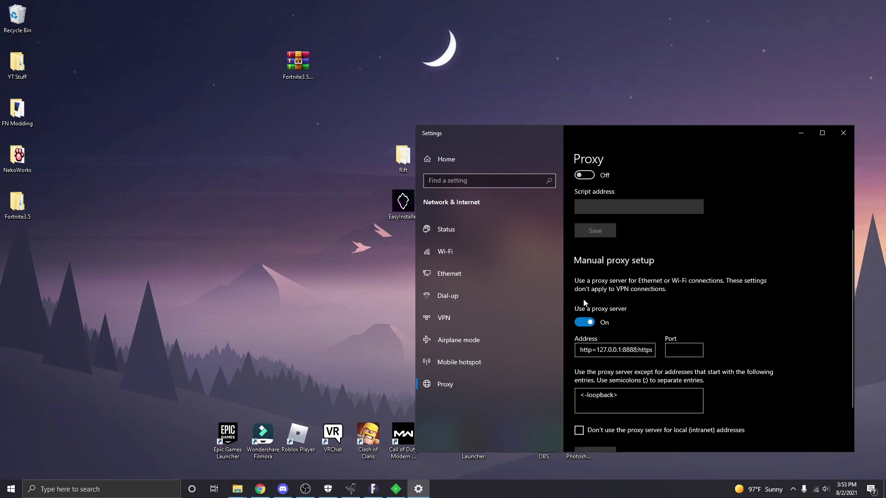
{"action": "left_click", "coordinate": [585, 322]}
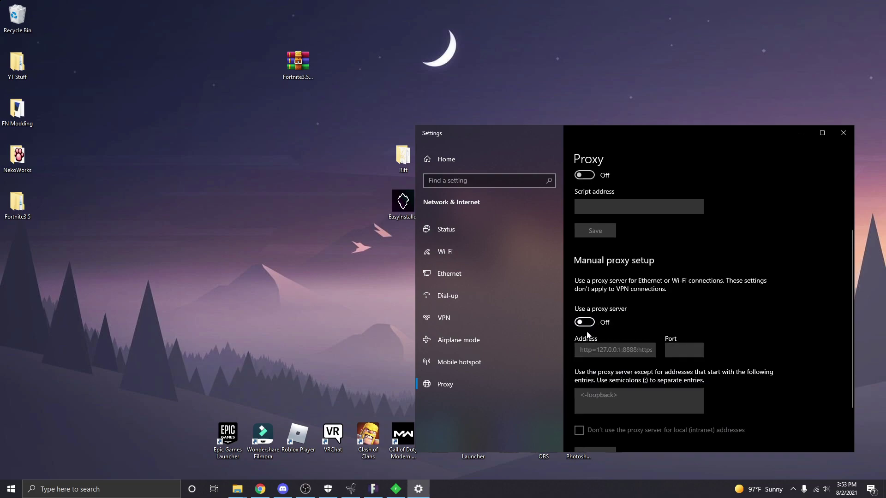
{"action": "left_click", "coordinate": [842, 133]}
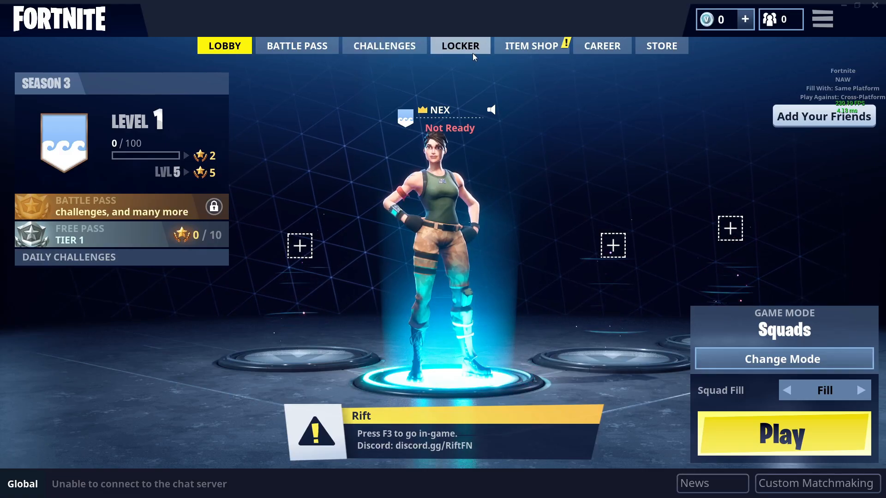
- Browse the outfit locker, return to the lobby and jump in-game with F3, closing the map
{"action": "left_click", "coordinate": [460, 46]}
{"action": "left_click", "coordinate": [93, 273]}
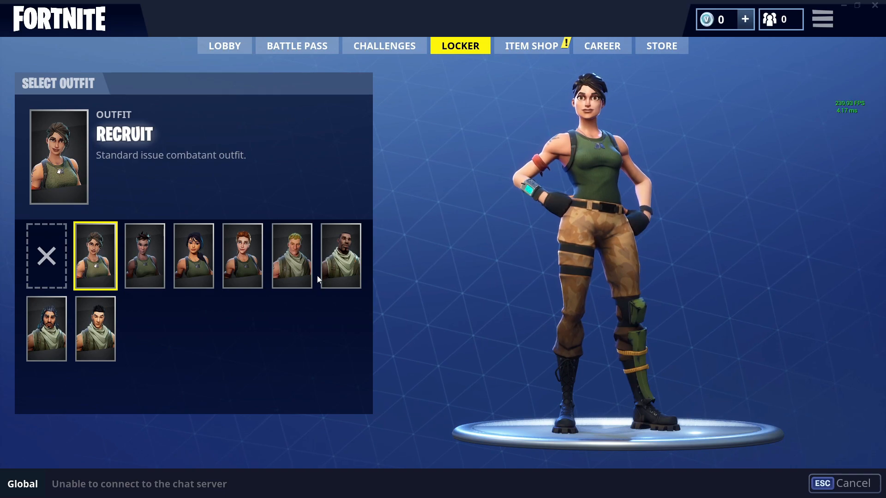
{"action": "key", "text": "Escape"}
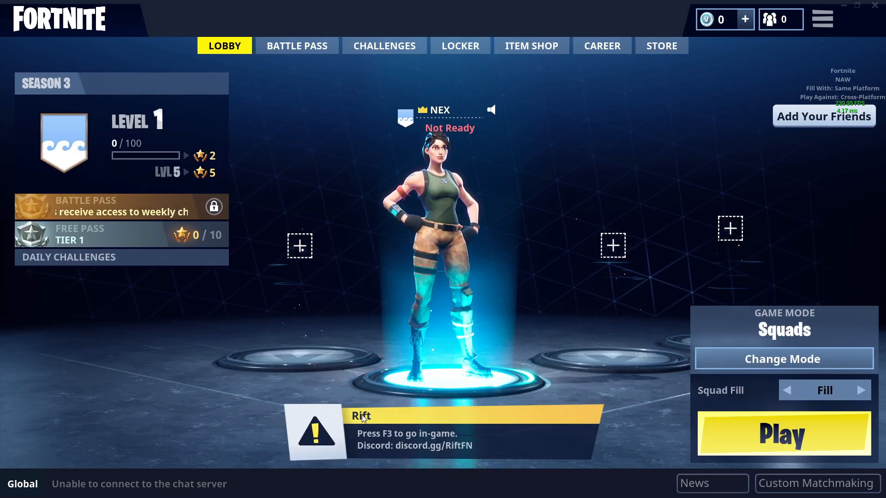
{"action": "key", "text": "F3"}
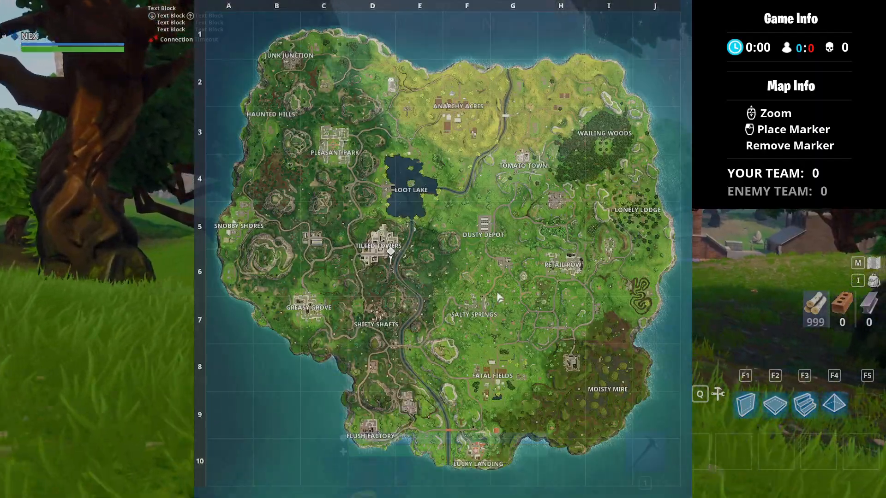
{"action": "key", "text": "m"}
- Run across the field, preview a stairs build, and check the game settings briefly
{"action": "key", "text": "w"}
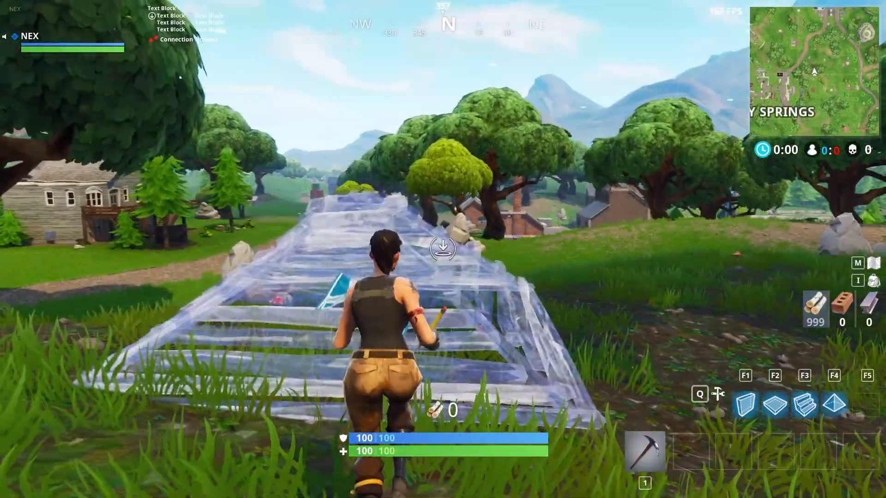
{"action": "key", "text": "w"}
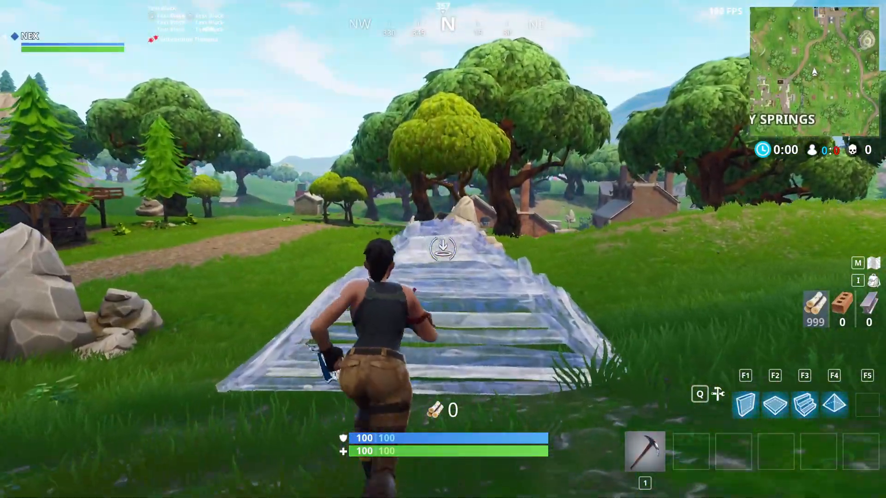
{"action": "key", "text": "F3"}
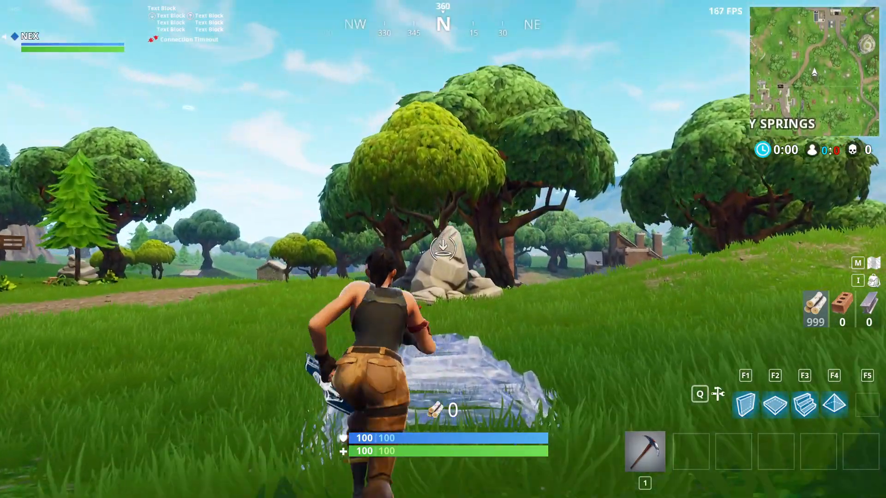
{"action": "key", "text": "Escape"}
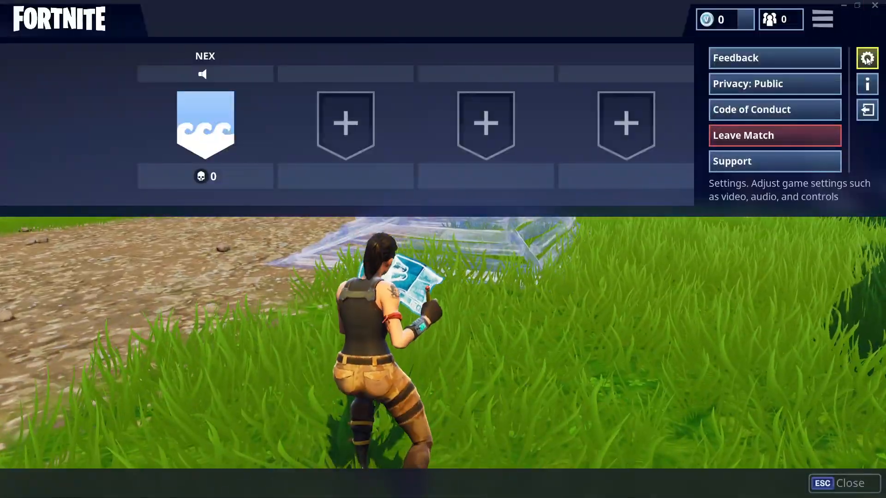
{"action": "left_click", "coordinate": [867, 58]}
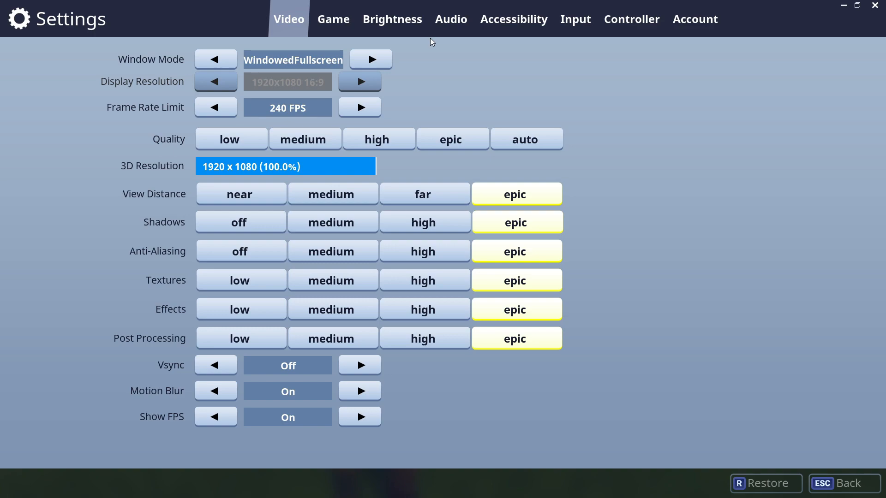
{"action": "key", "text": "Escape"}
- Run past the brick factory toward the stone house and containers at Dusty Depot
{"action": "key", "text": "w"}
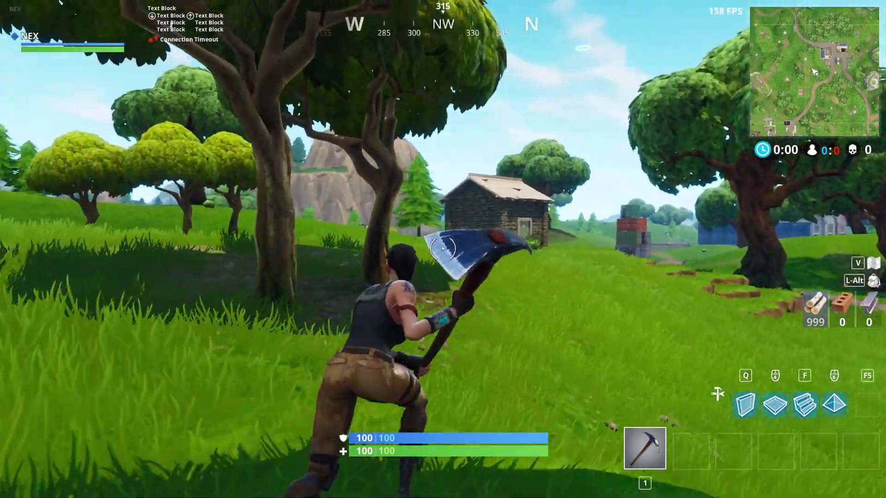
{"action": "key", "text": "w"}
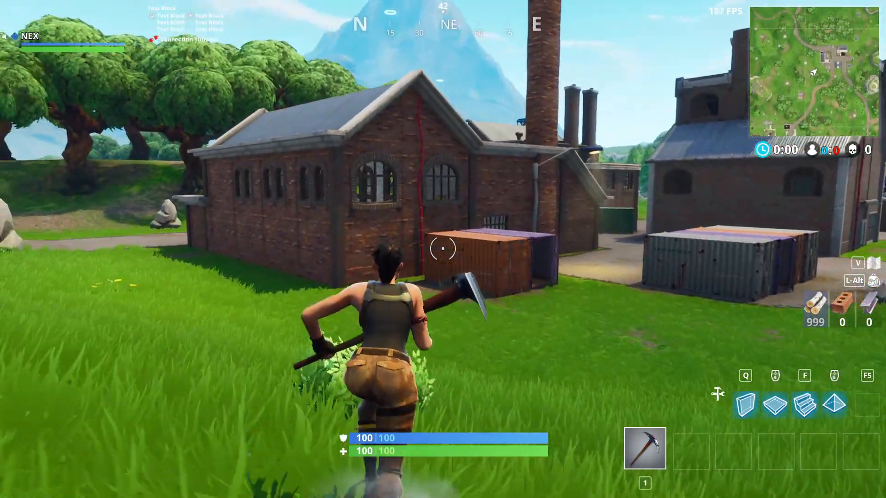
{"action": "key", "text": "w"}
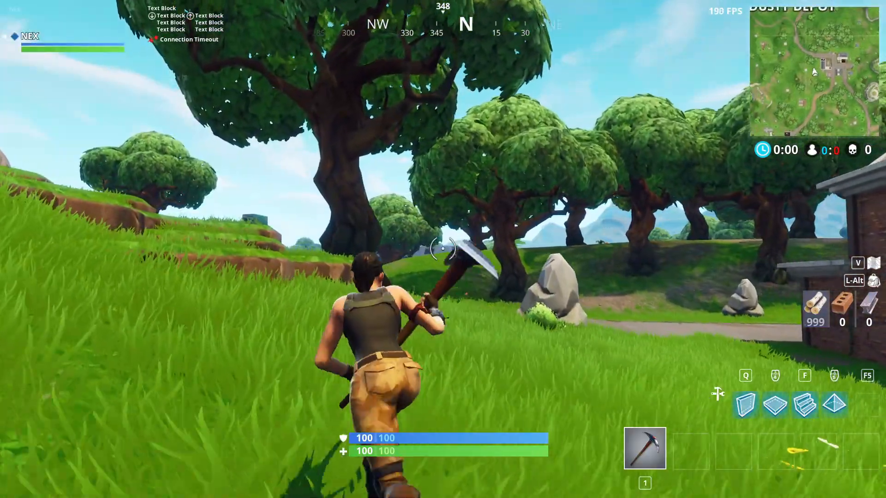
{"action": "key", "text": "w"}
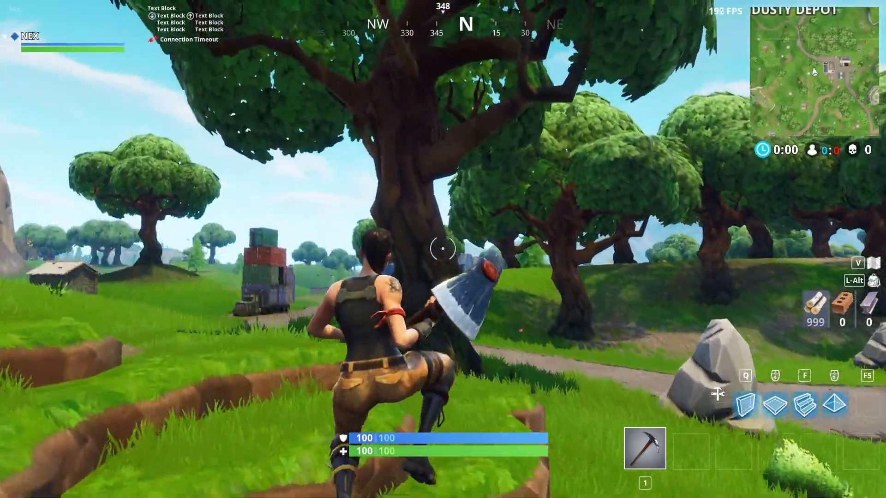
{"action": "key", "text": "w"}
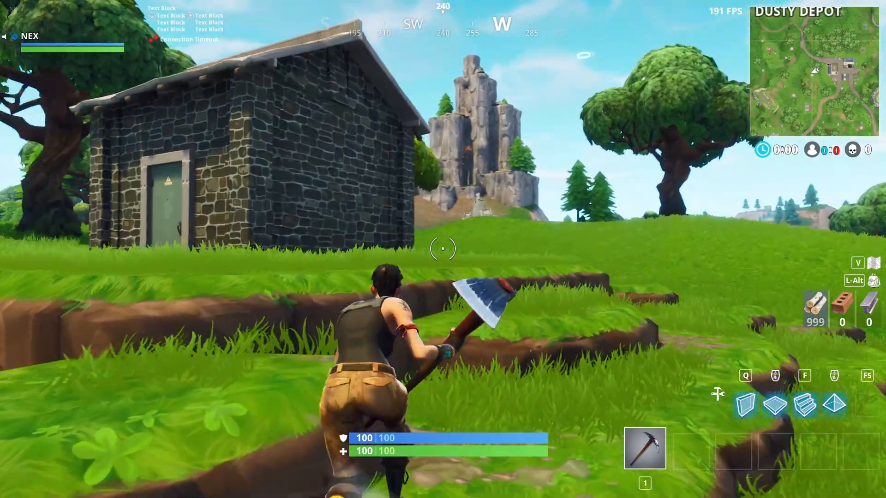
- Run uphill and past the truck beyond Dusty Depot
{"action": "key", "text": "w"}
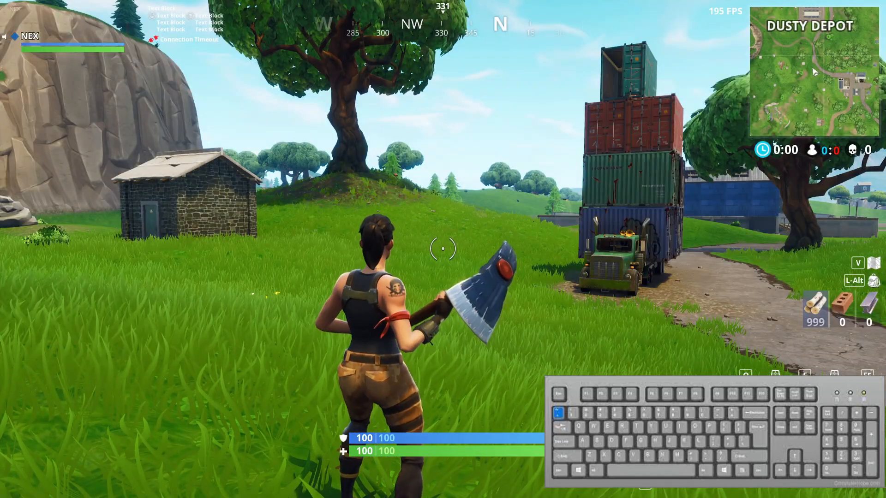
{"action": "key", "text": "w"}
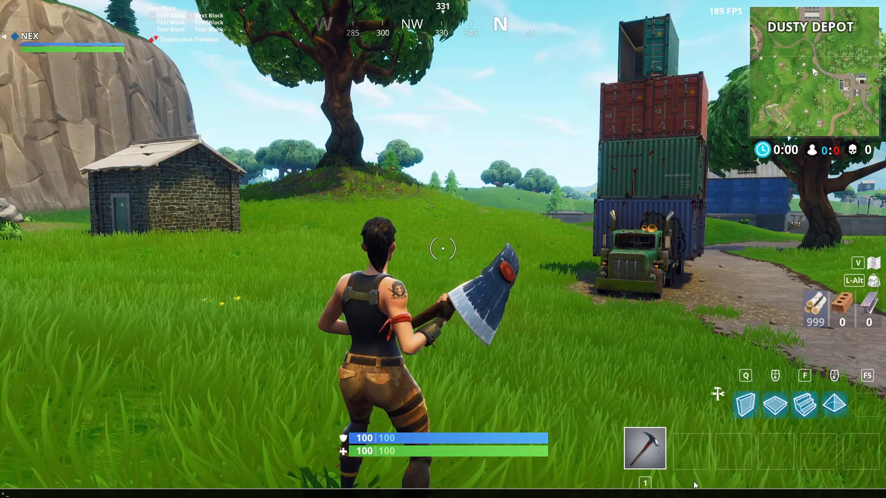
{"action": "key", "text": "w"}
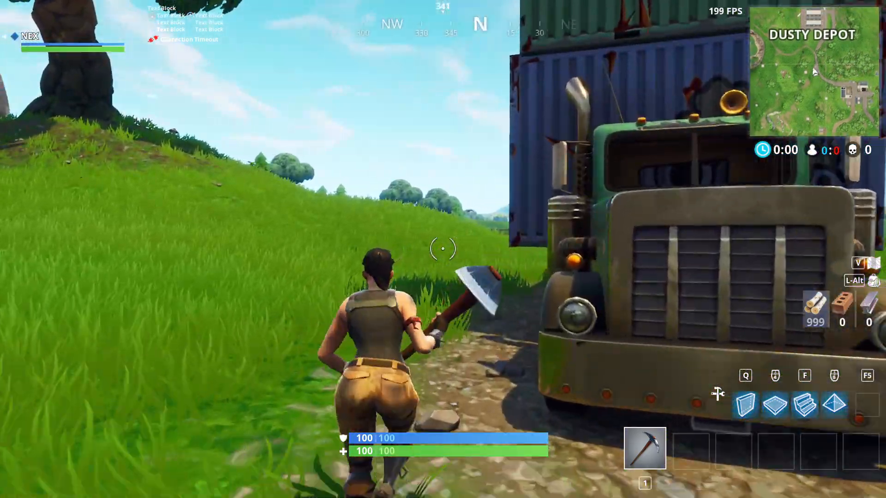
{"action": "key", "text": "w"}
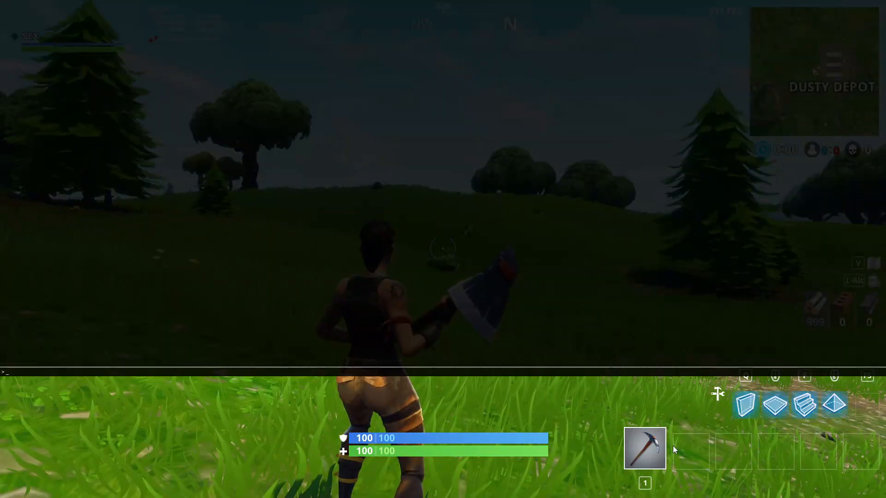
- Enter 'slomo 100' in the console to change game speed and keep running
{"action": "key", "text": "grave"}
{"action": "type", "text": "sl"}
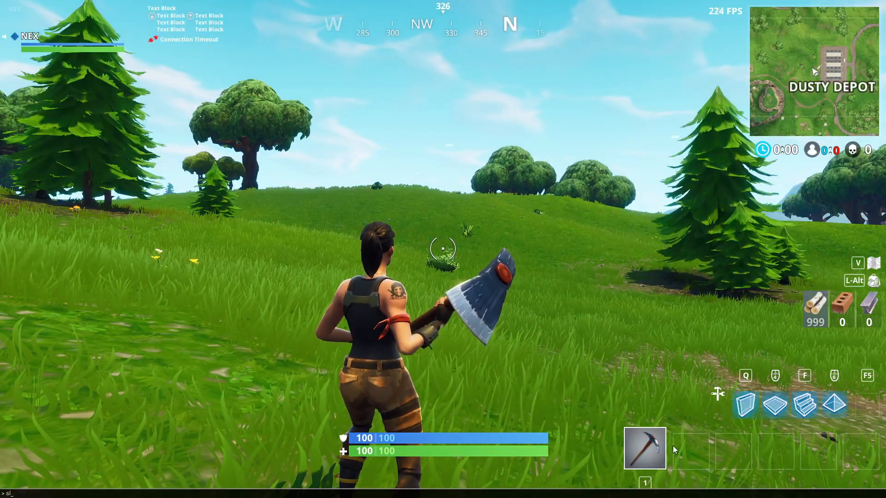
{"action": "type", "text": "omo 100"}
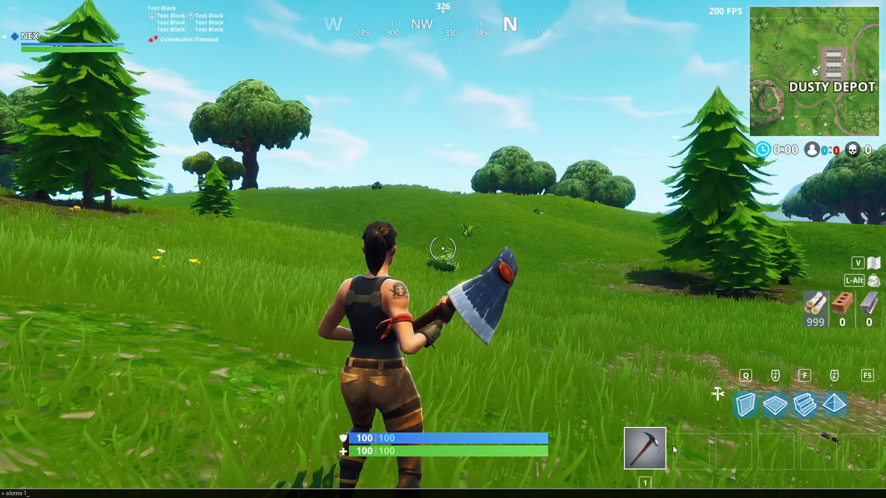
{"action": "key", "text": "Return"}
{"action": "key", "text": "w"}
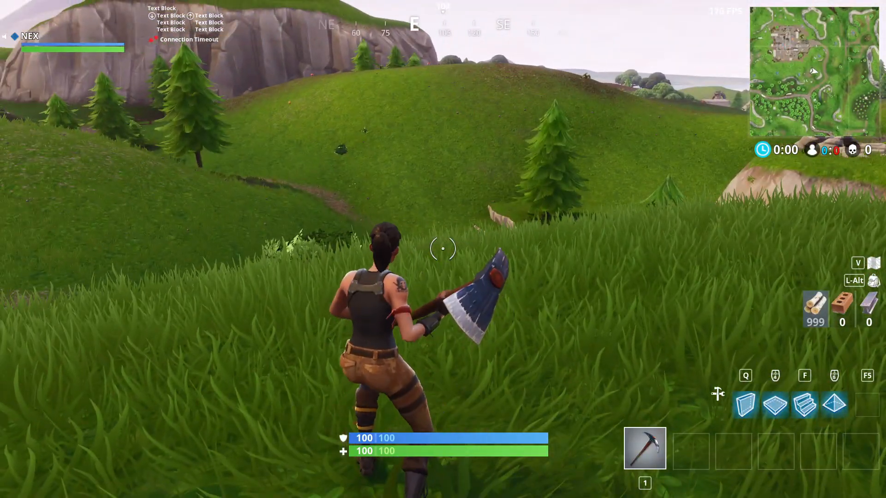
{"action": "type", "text": "togled"}
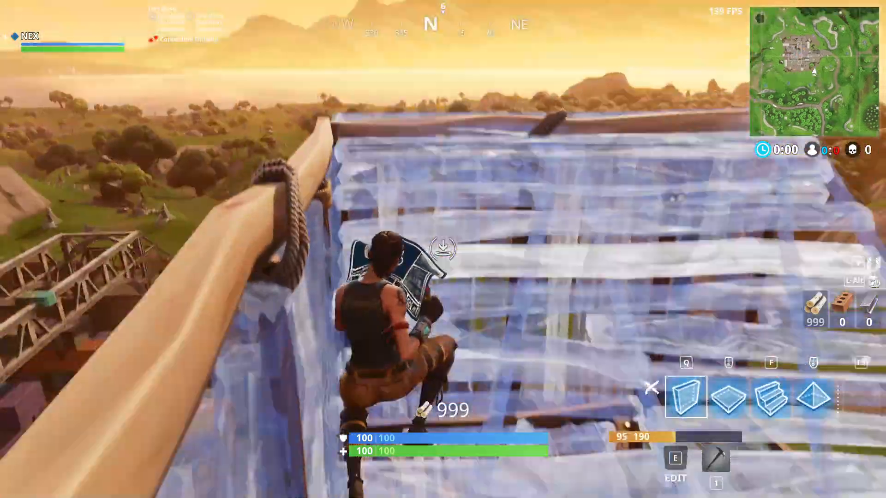
- Switch briefly to Discord via the Start menu, then return and bring up the full island map
{"action": "key", "text": "super"}
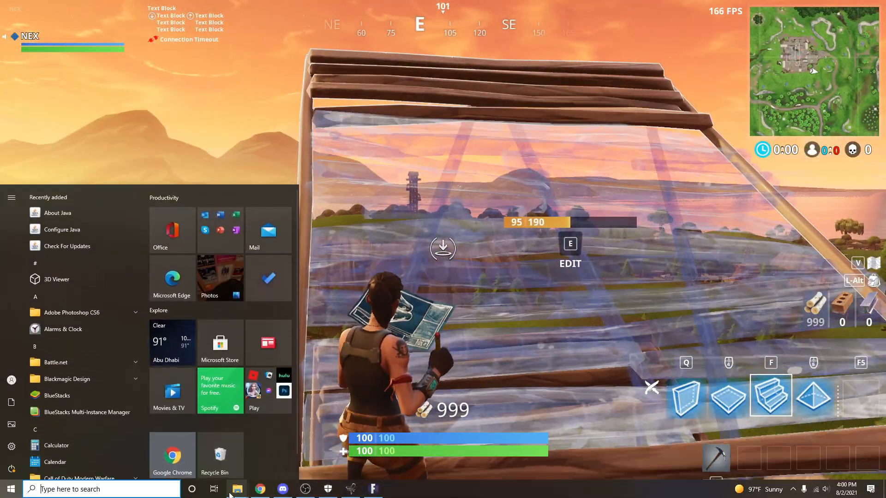
{"action": "left_click", "coordinate": [282, 489]}
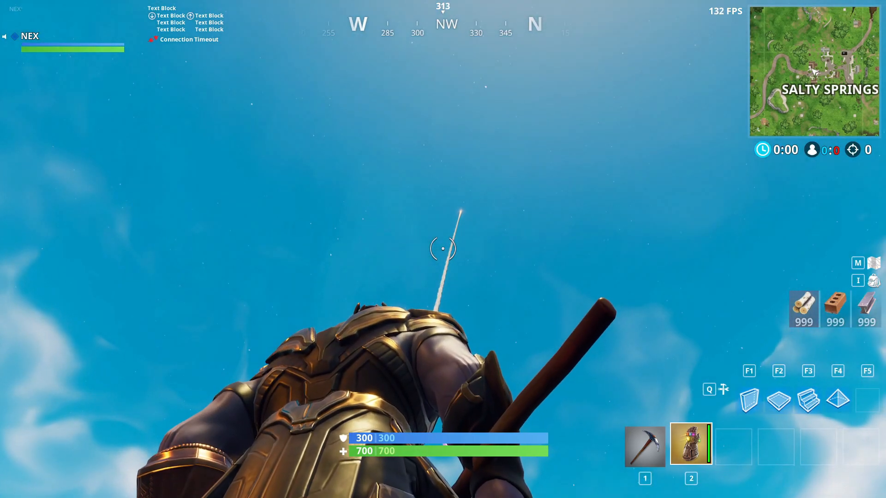
{"action": "key", "text": "m"}
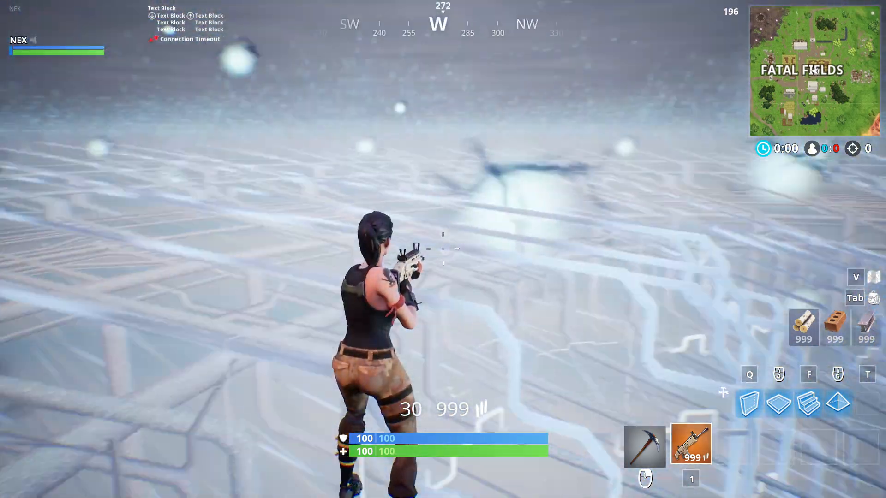
{"action": "key", "text": "m"}
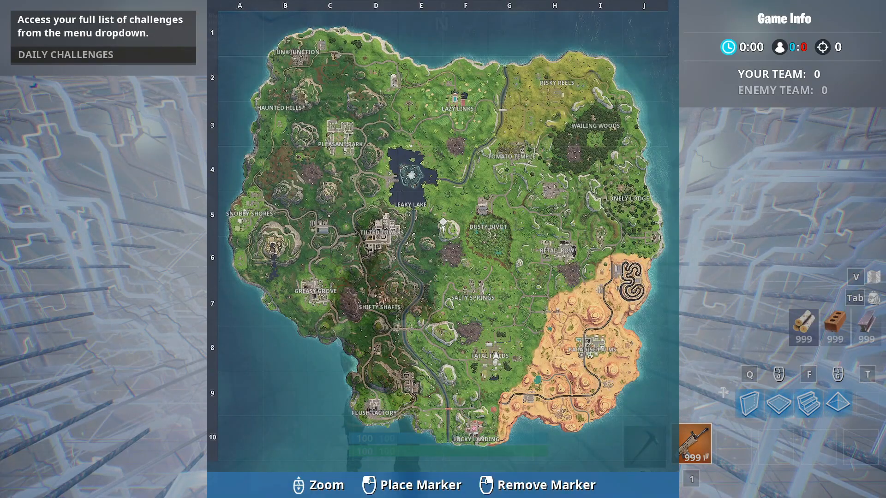